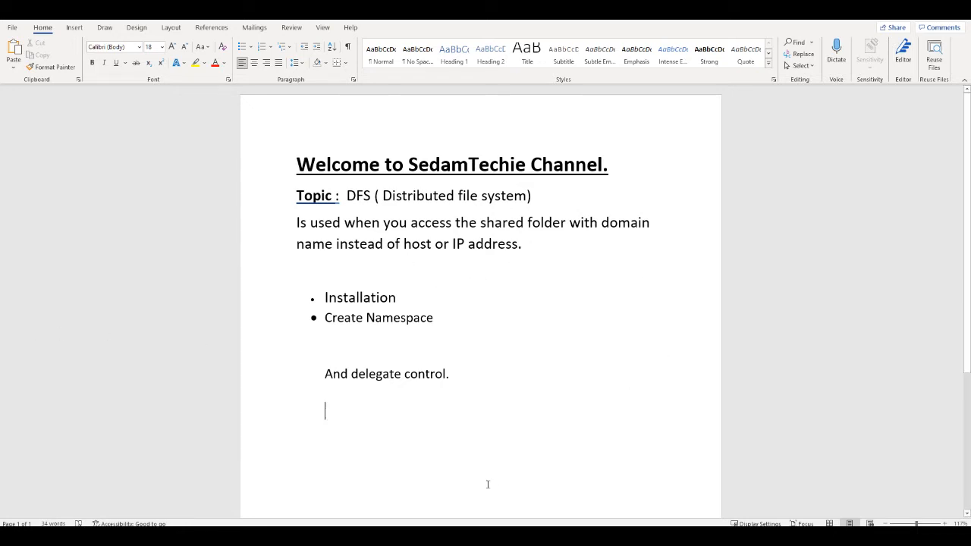
- Switch to the 10.60.65.132 remote desktop session and check which account is signed in on the 2022 server virtual machine
{"action": "mouse_move", "coordinate": [481, 531]}
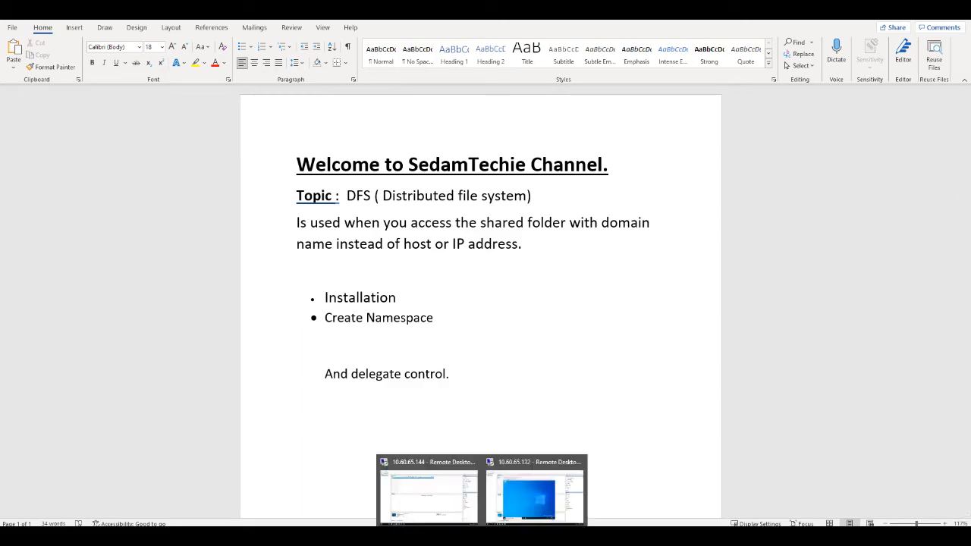
{"action": "left_click", "coordinate": [528, 482]}
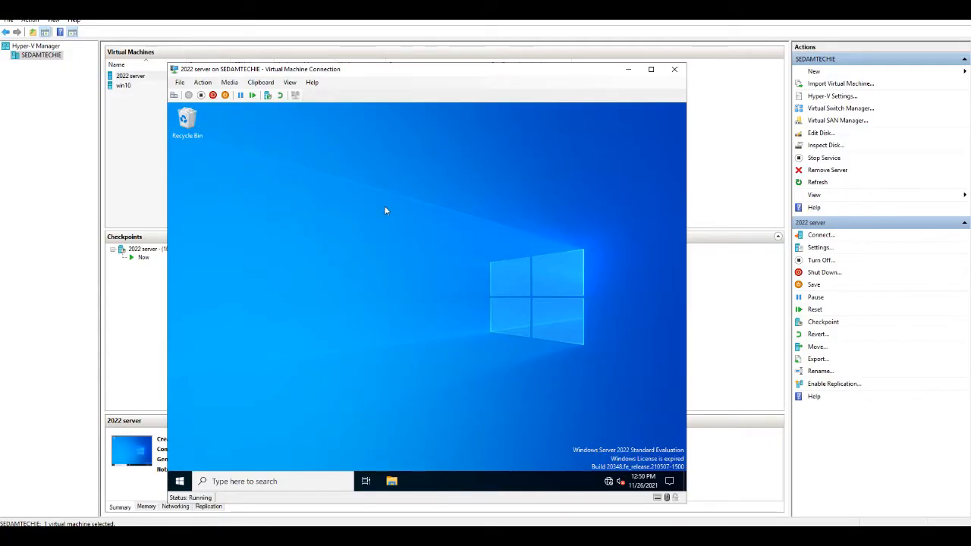
{"action": "left_click", "coordinate": [180, 484]}
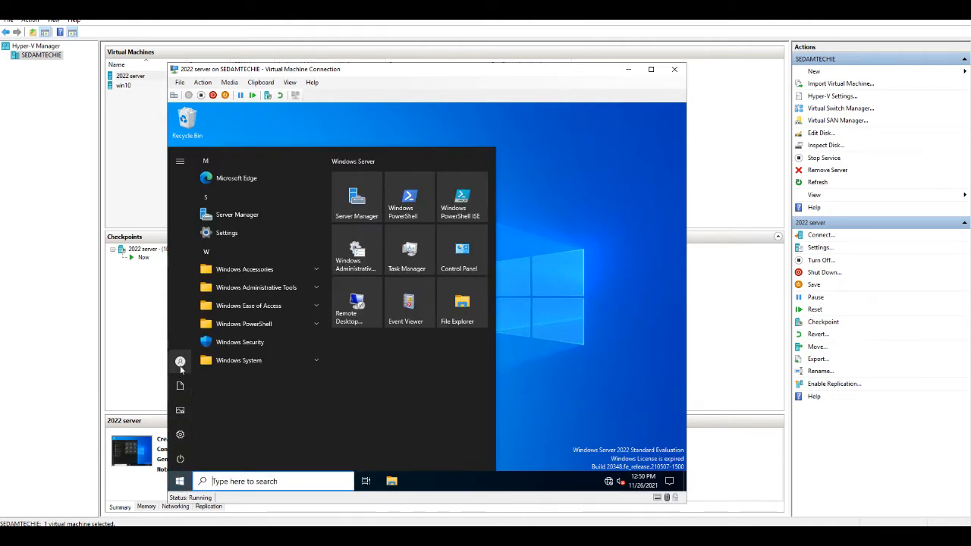
{"action": "left_click", "coordinate": [180, 368]}
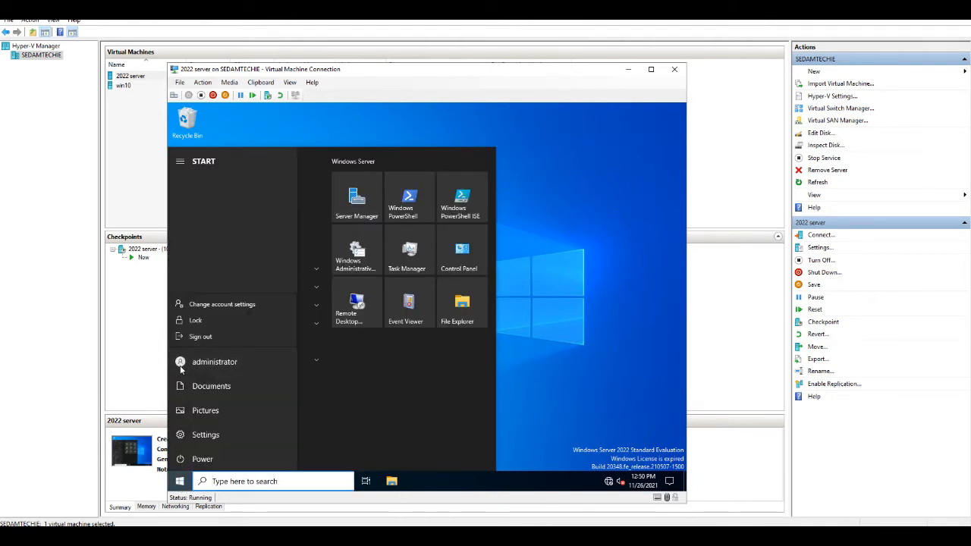
{"action": "left_click", "coordinate": [607, 312]}
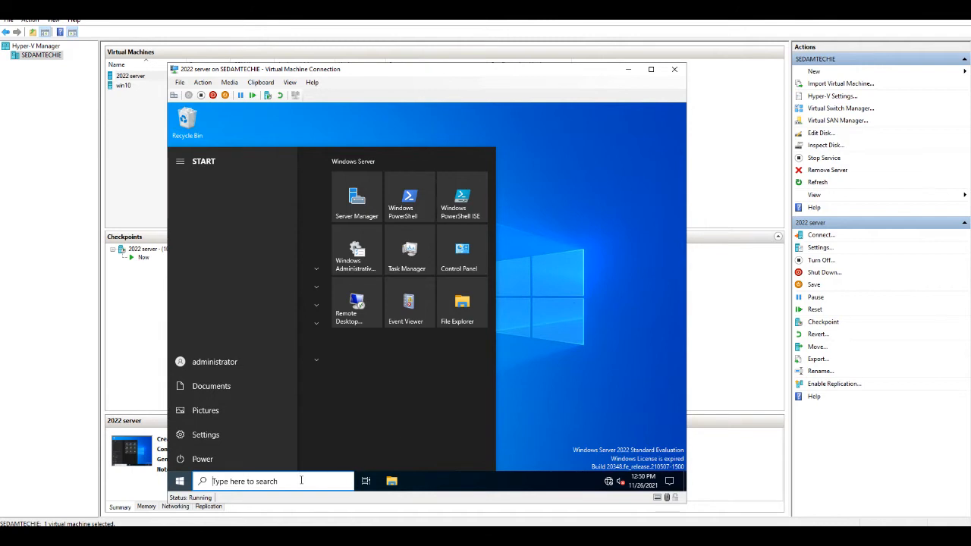
- Search the virtual machine for "server" and open Server Manager
{"action": "left_click", "coordinate": [301, 481]}
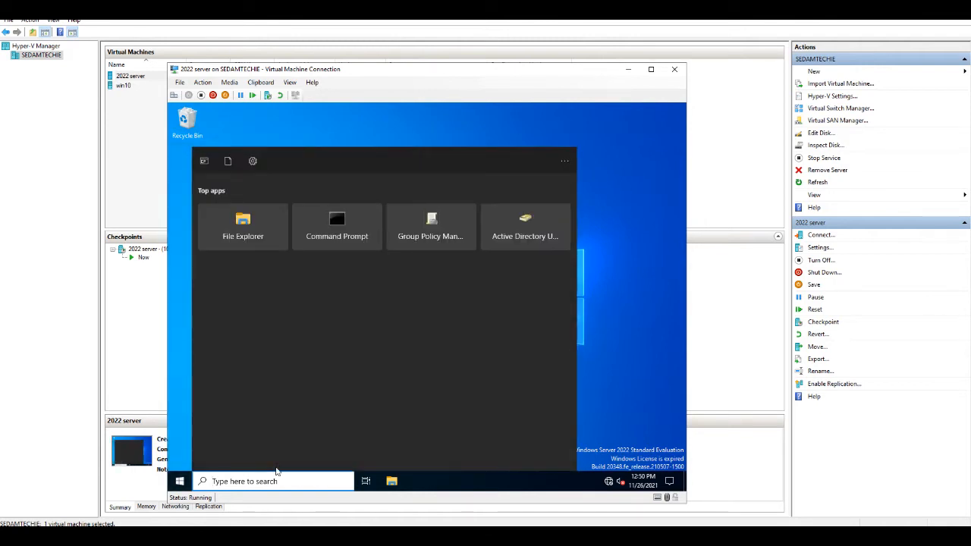
{"action": "type", "text": "server"}
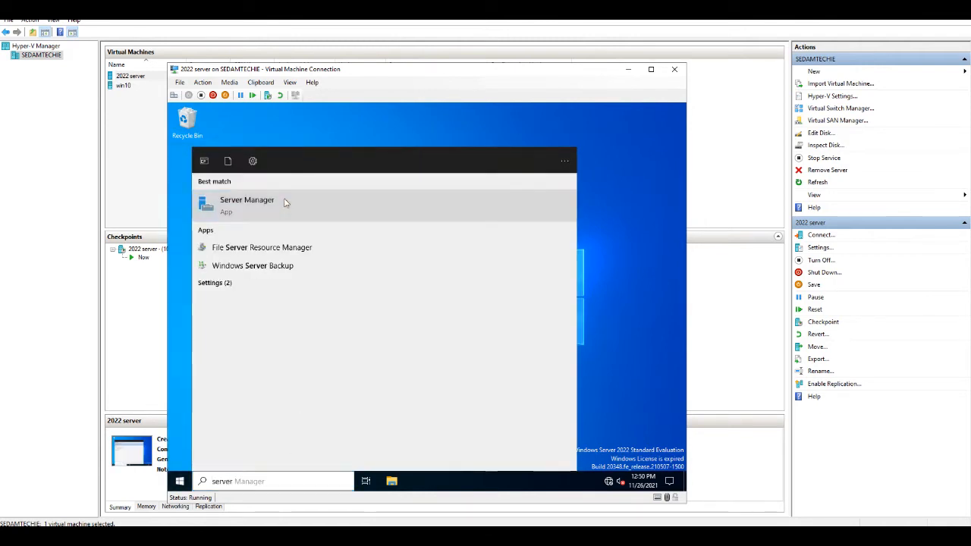
{"action": "left_click", "coordinate": [285, 203]}
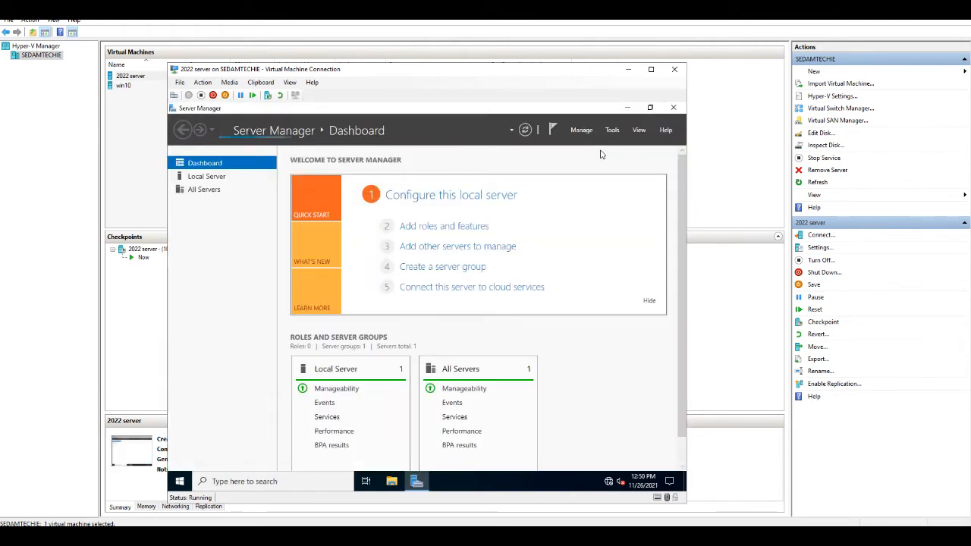
- Start adding roles and features, keeping the role-based or feature-based installation type and the preselected destination server
{"action": "left_click", "coordinate": [417, 232]}
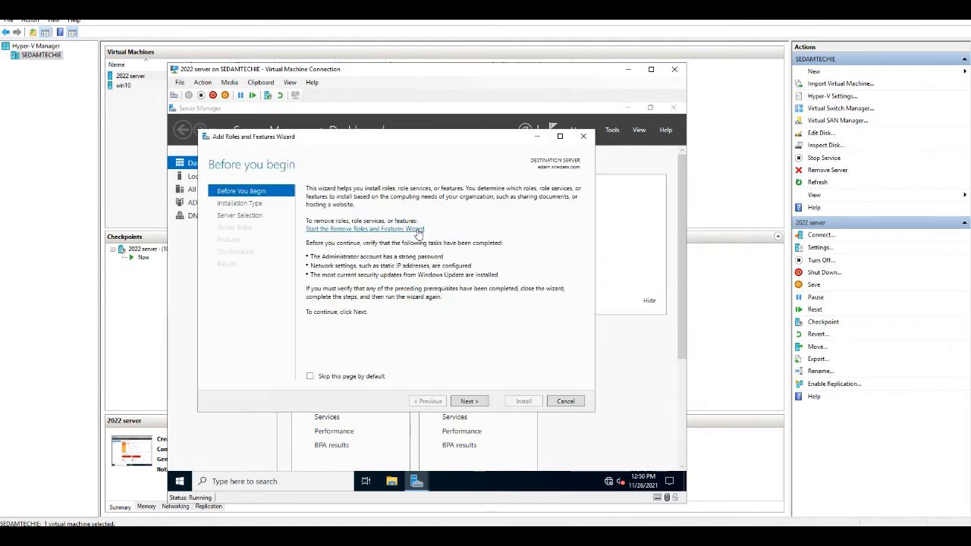
{"action": "left_click", "coordinate": [471, 404]}
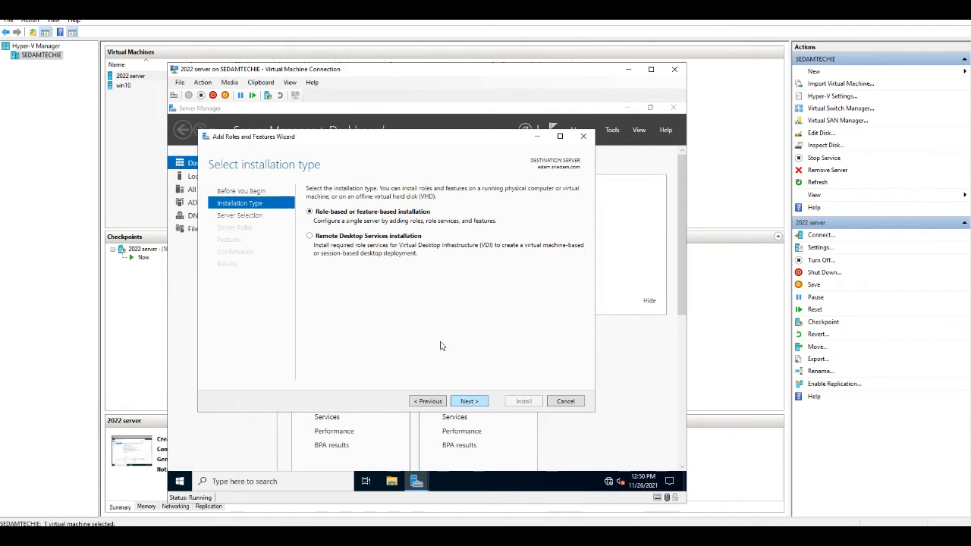
{"action": "left_click", "coordinate": [464, 403]}
{"action": "left_click", "coordinate": [467, 402]}
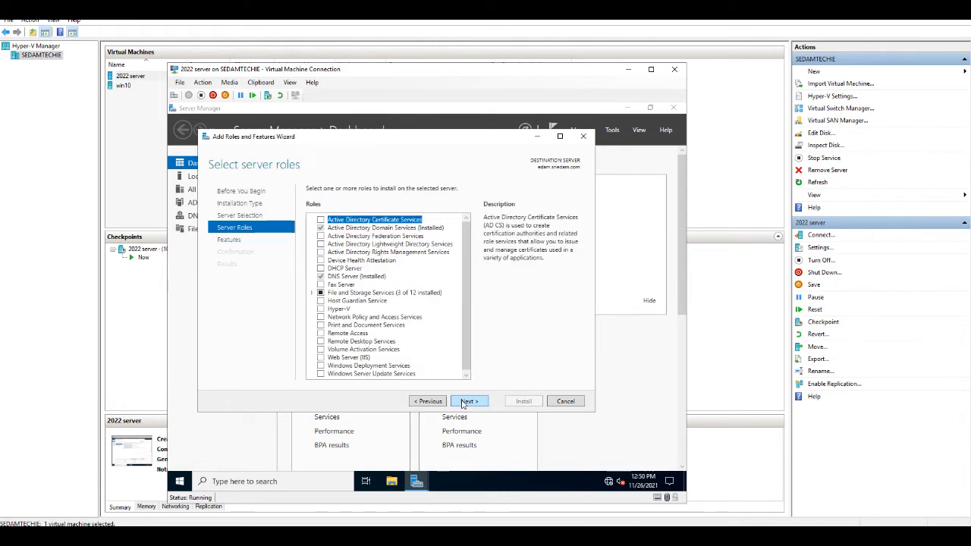
- Select the DFS Namespaces role service within File and iSCSI Services and add its required features
{"action": "left_click", "coordinate": [313, 293]}
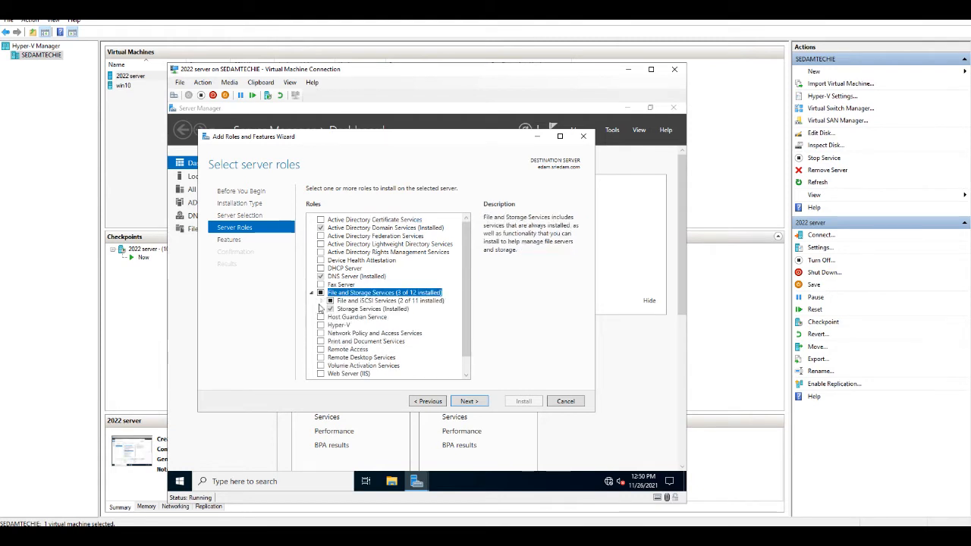
{"action": "left_click", "coordinate": [323, 301]}
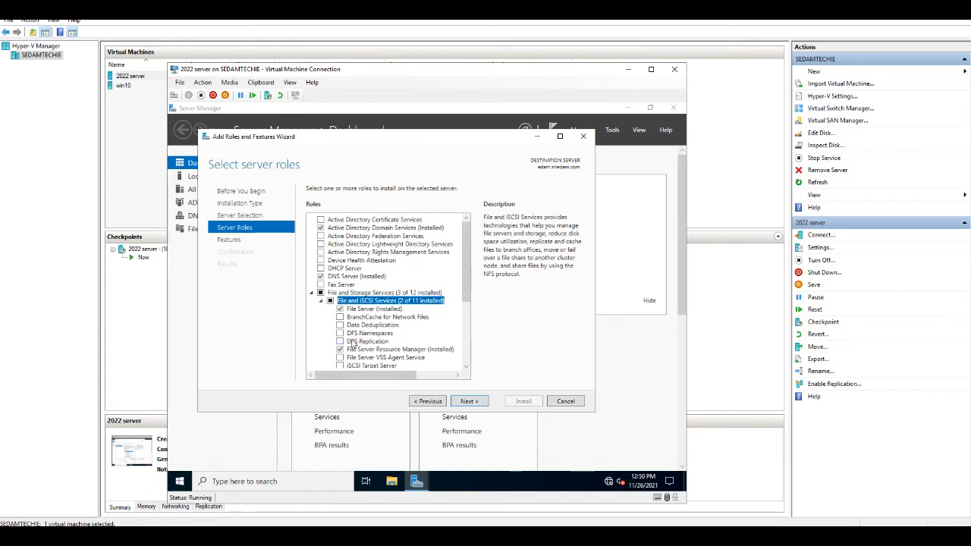
{"action": "left_click", "coordinate": [339, 333]}
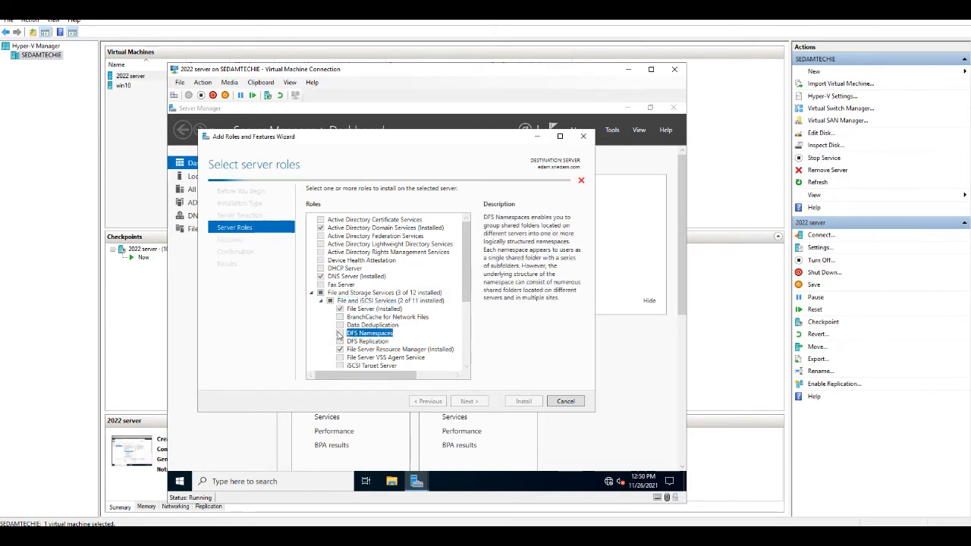
{"action": "left_click", "coordinate": [426, 357]}
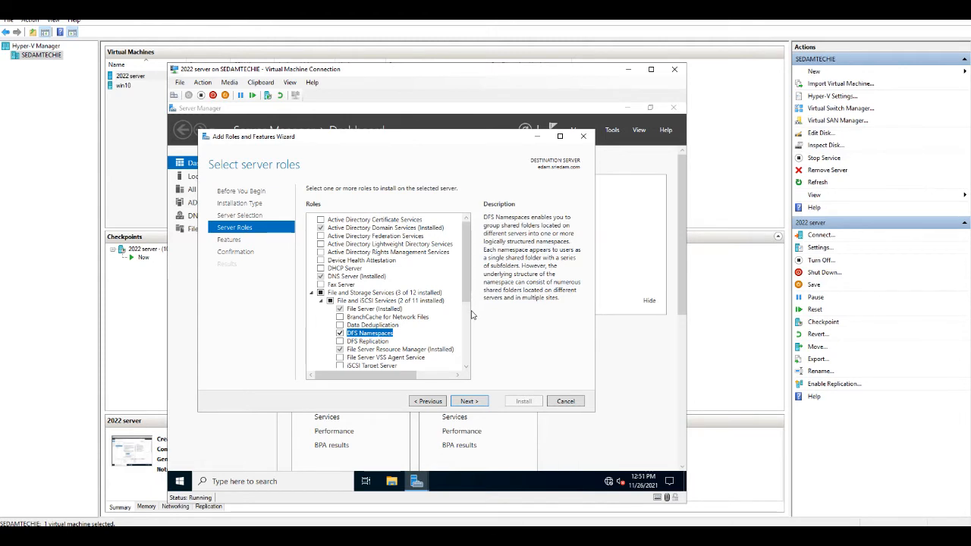
{"action": "scroll", "coordinate": [406, 337], "scroll_direction": "down", "scroll_amount": 2}
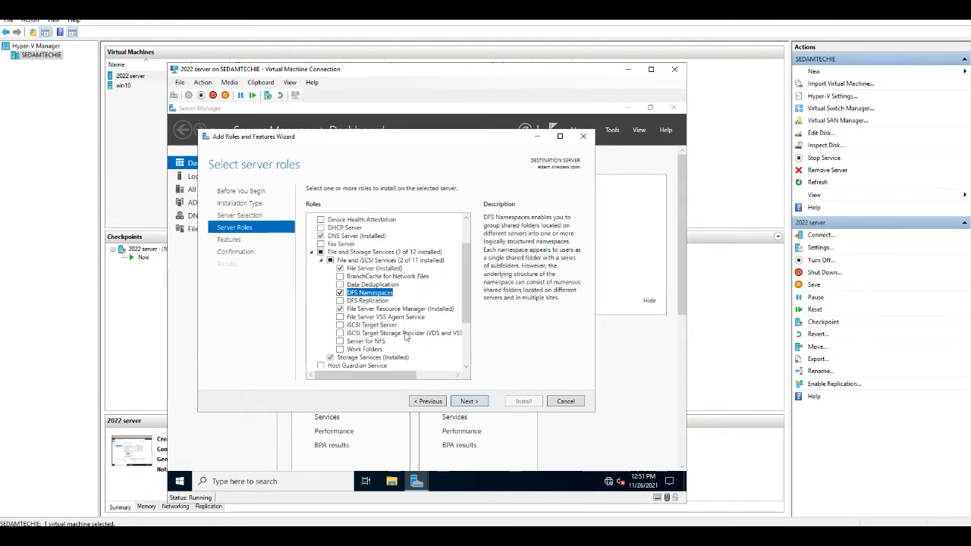
- Install DFS Namespaces without choosing extra features, close the finished wizard and refresh the Server Manager dashboard
{"action": "left_click", "coordinate": [468, 402]}
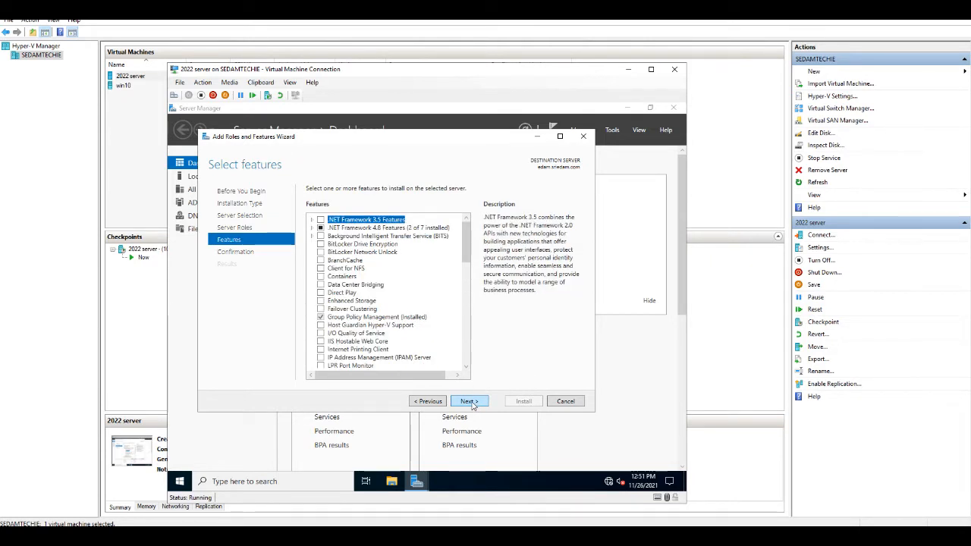
{"action": "left_click", "coordinate": [470, 401]}
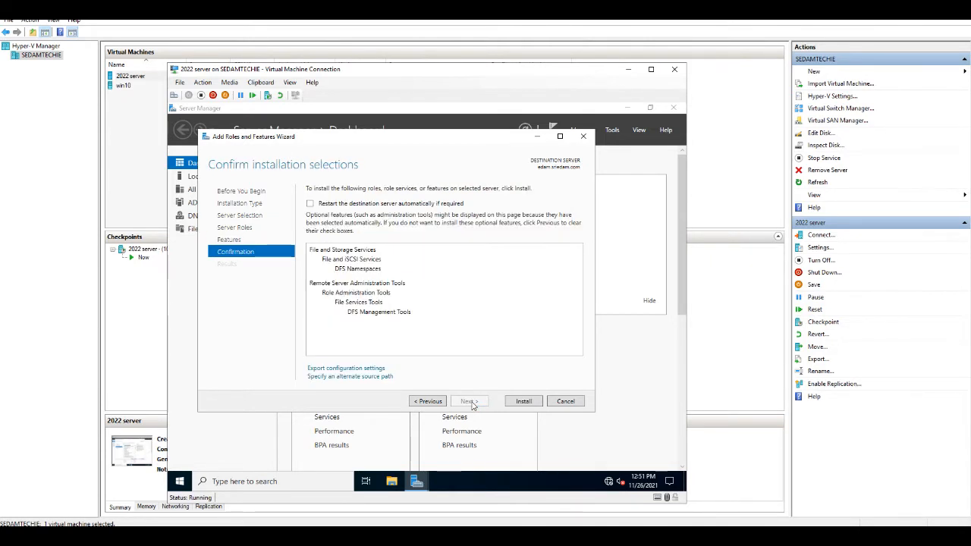
{"action": "left_click", "coordinate": [535, 408]}
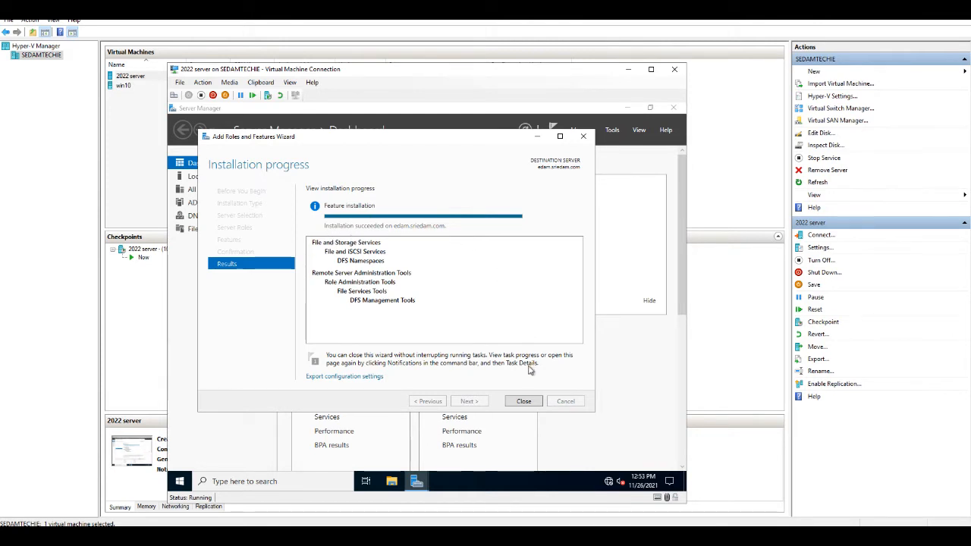
{"action": "left_click", "coordinate": [524, 401]}
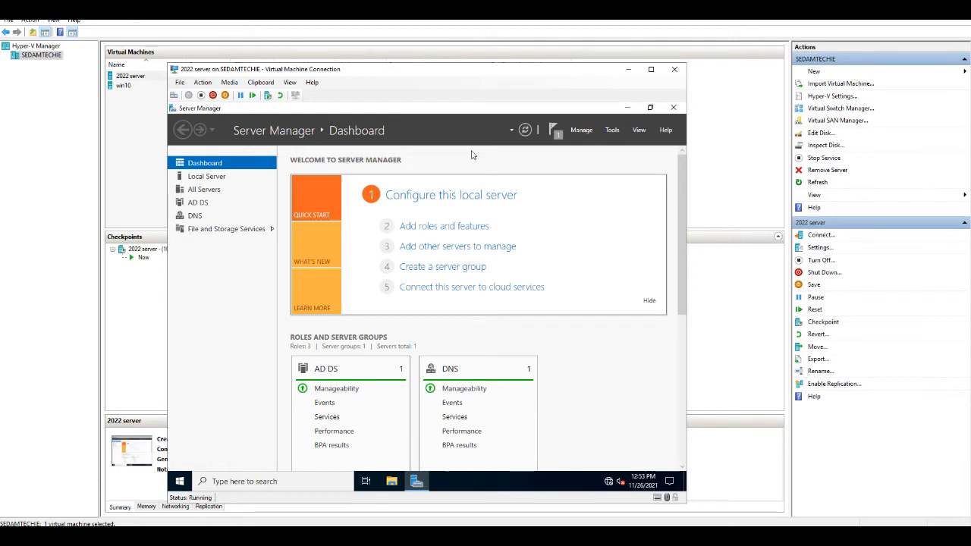
{"action": "left_click", "coordinate": [525, 130]}
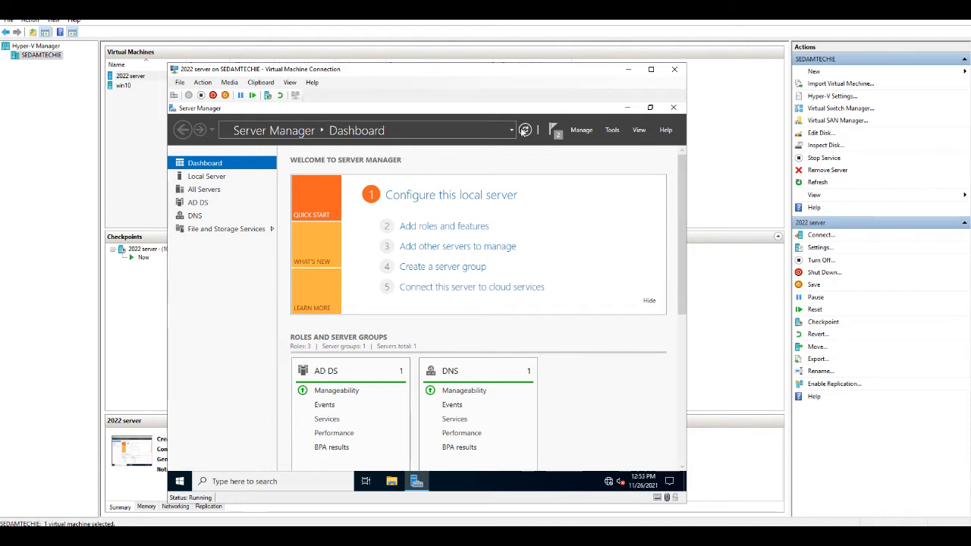
- Create a folder named share2 on Local Disk (C:)
{"action": "left_click", "coordinate": [392, 481]}
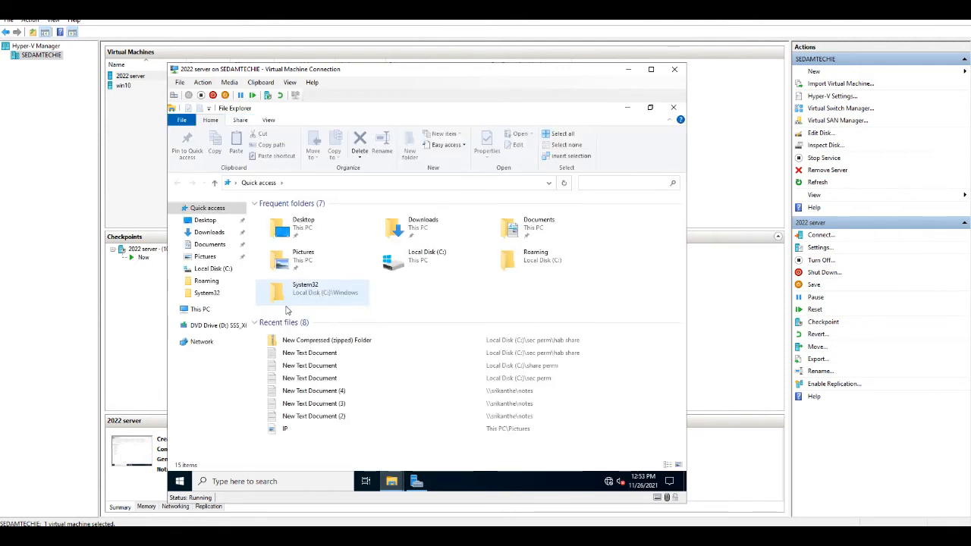
{"action": "left_click", "coordinate": [405, 270]}
{"action": "double_click", "coordinate": [405, 271]}
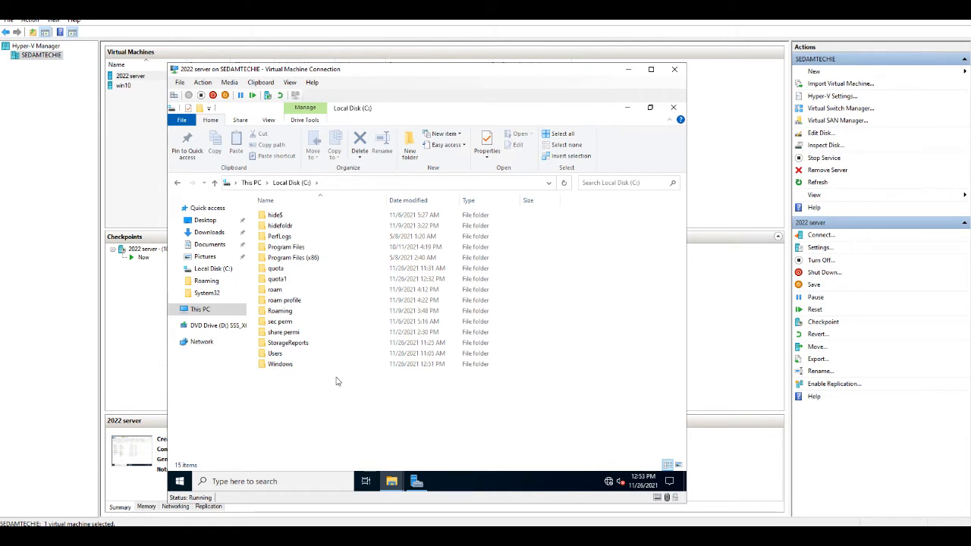
{"action": "right_click", "coordinate": [322, 395]}
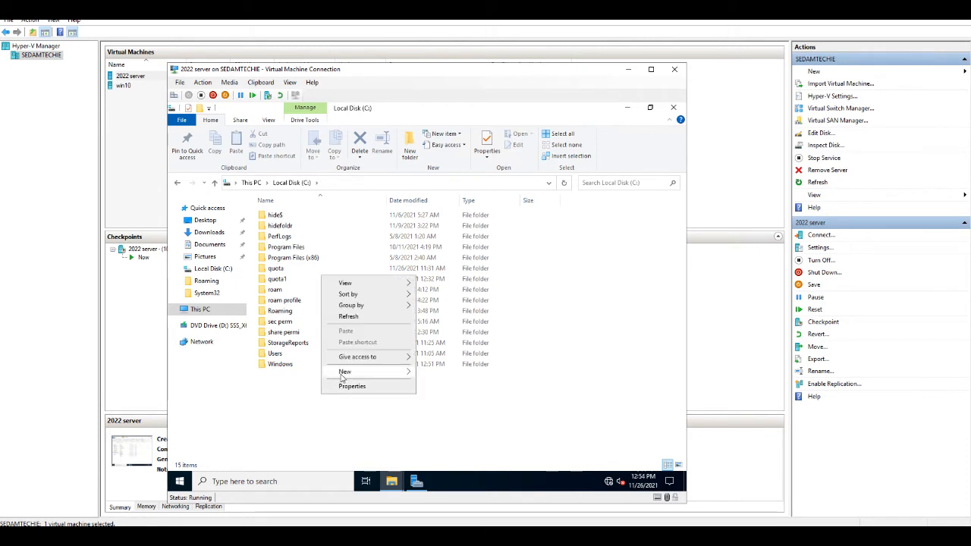
{"action": "mouse_move", "coordinate": [342, 375]}
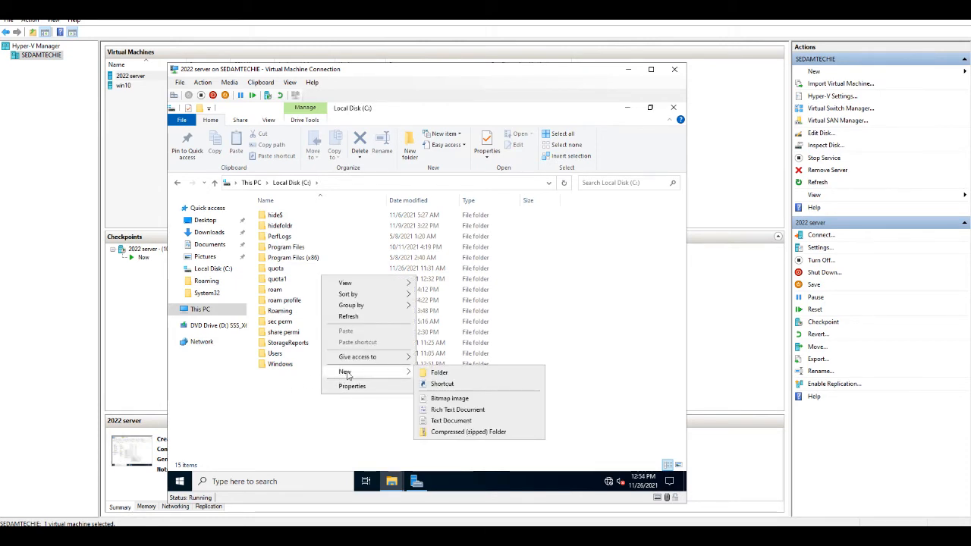
{"action": "left_click", "coordinate": [443, 374]}
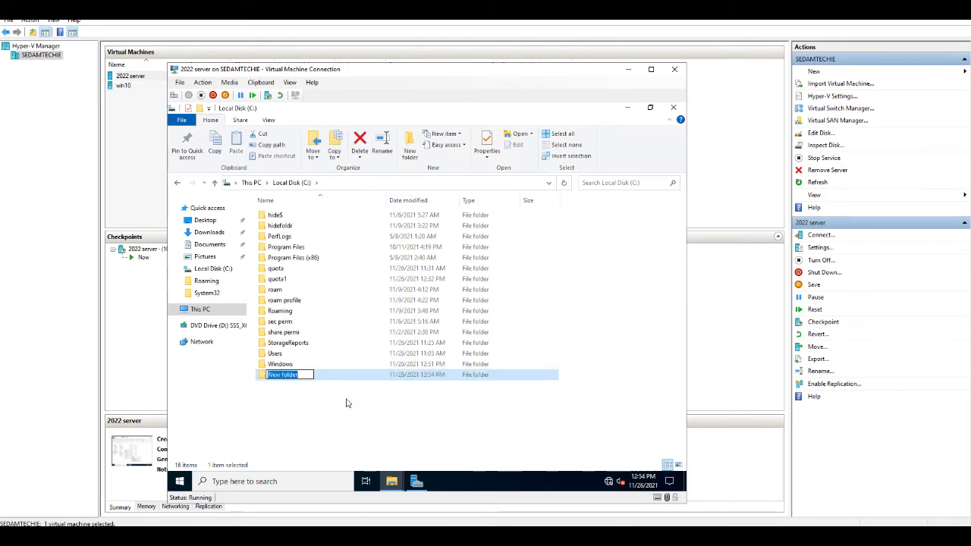
{"action": "type", "text": "share"}
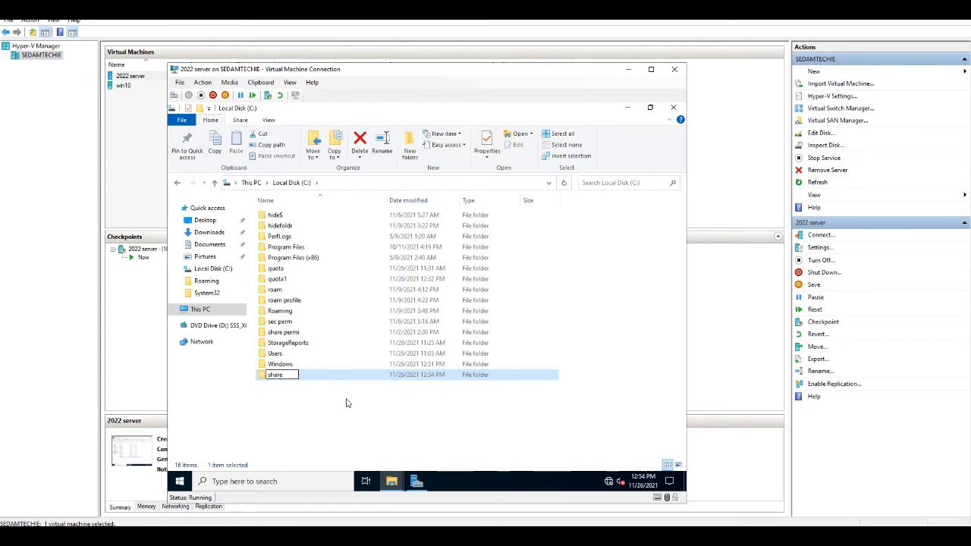
{"action": "type", "text": "2"}
{"action": "left_click", "coordinate": [345, 403]}
- Create a second folder named share3 on Local Disk (C:)
{"action": "right_click", "coordinate": [338, 393]}
{"action": "mouse_move", "coordinate": [384, 369]}
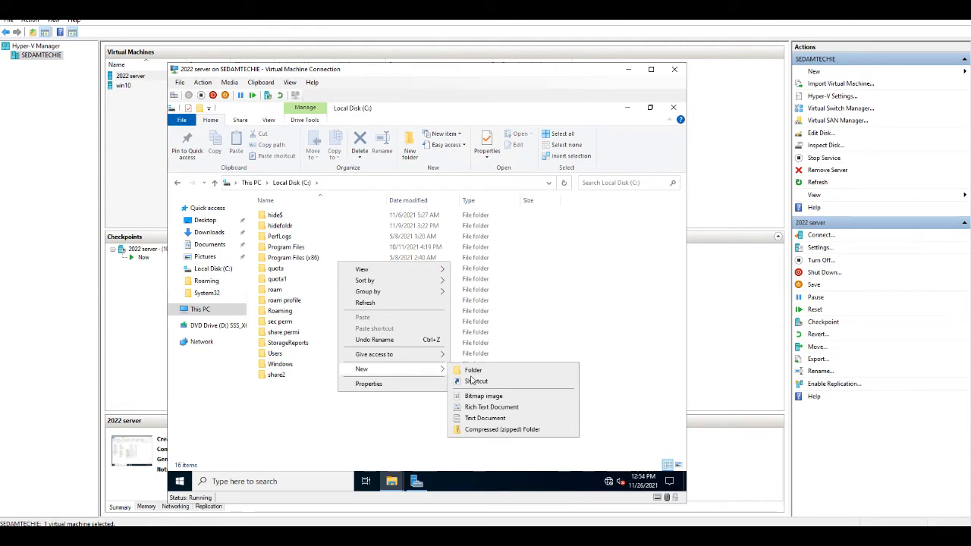
{"action": "left_click", "coordinate": [473, 370]}
{"action": "type", "text": "share3"}
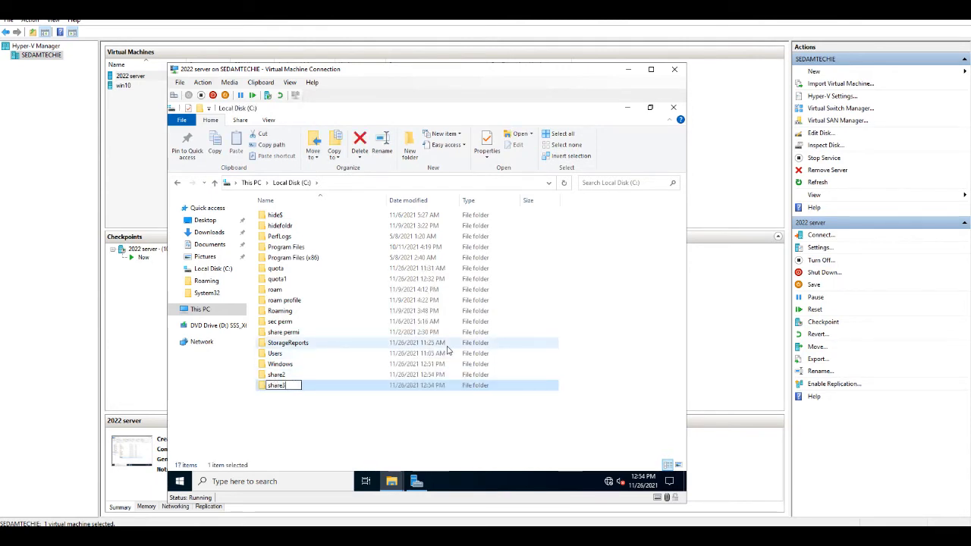
{"action": "key", "text": "Return"}
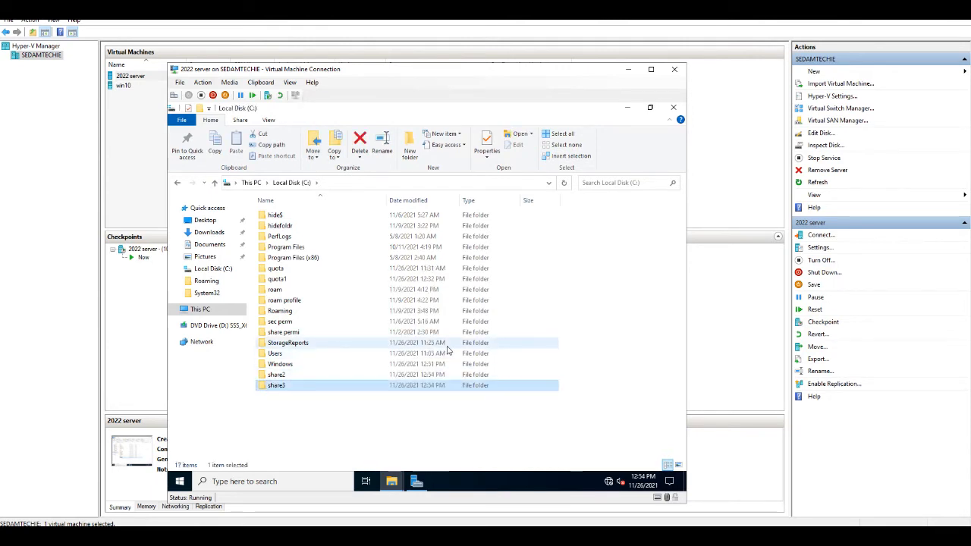
- Rename the share2 folder as dfs1
{"action": "left_click", "coordinate": [282, 378]}
{"action": "right_click", "coordinate": [282, 383]}
{"action": "left_click", "coordinate": [311, 360]}
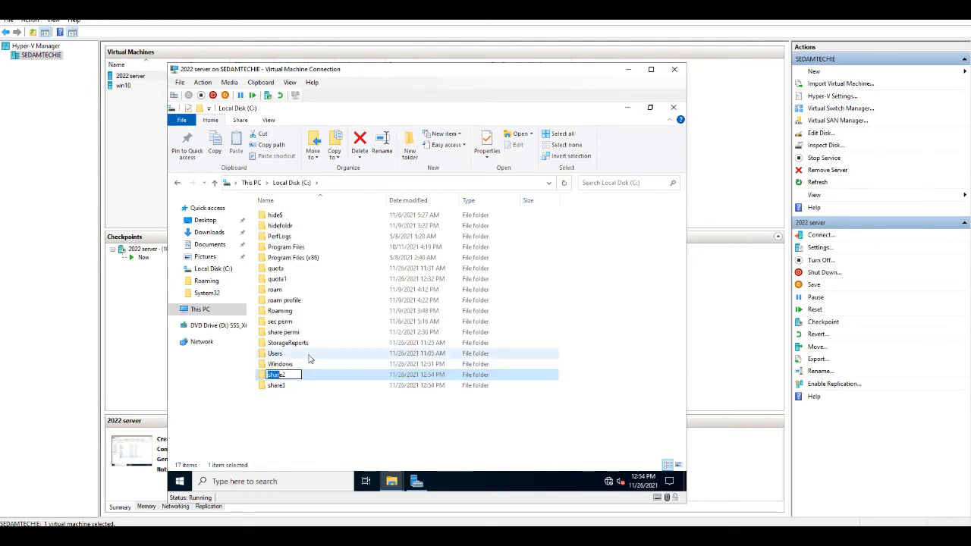
{"action": "type", "text": "dsfsfdfs1"}
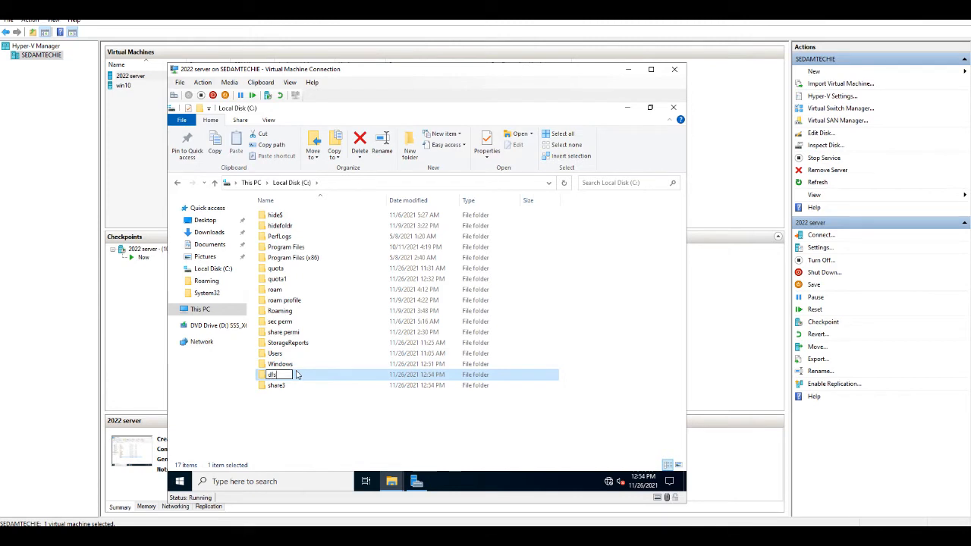
- Rename the share3 folder as dfs2
{"action": "left_click", "coordinate": [280, 386]}
{"action": "right_click", "coordinate": [279, 386]}
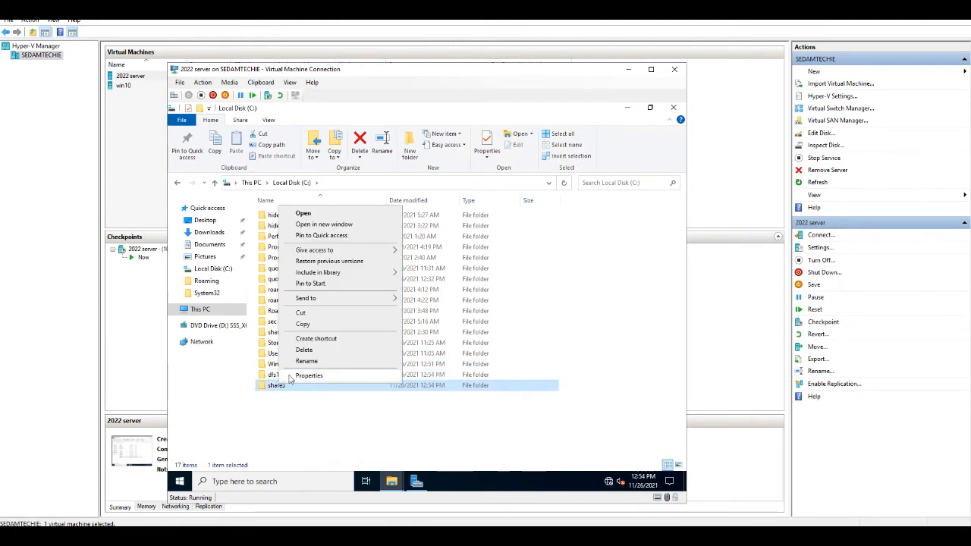
{"action": "left_click", "coordinate": [301, 365]}
{"action": "type", "text": "d"}
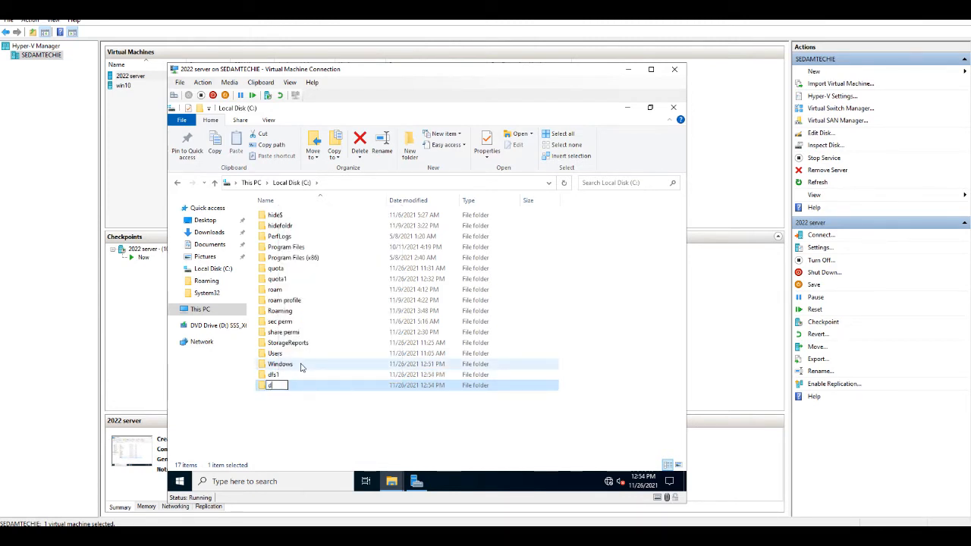
{"action": "type", "text": "fs2"}
{"action": "key", "text": "Return"}
- Open the network sharing settings of the dfs1 folder and add Everyone to the people it is shared with
{"action": "right_click", "coordinate": [279, 375]}
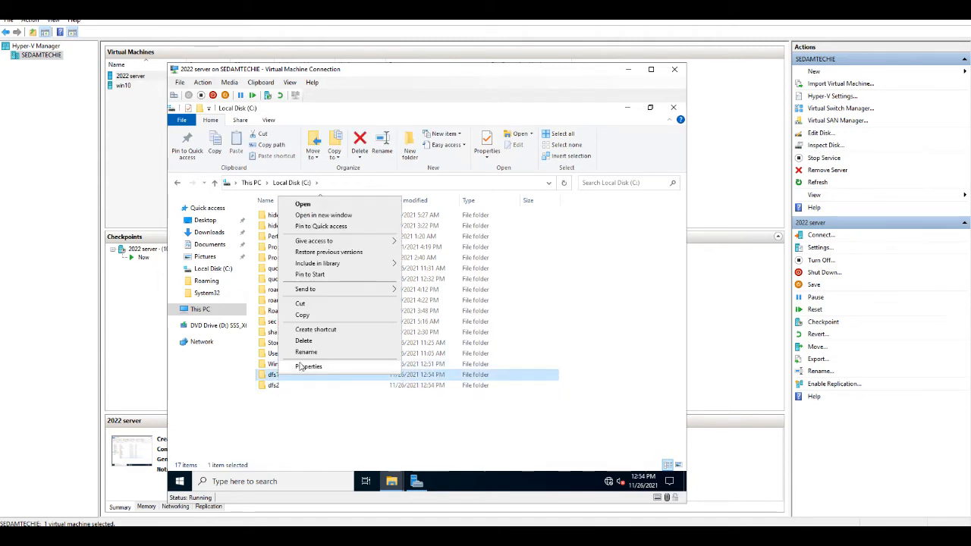
{"action": "left_click", "coordinate": [302, 365]}
{"action": "left_click", "coordinate": [371, 225]}
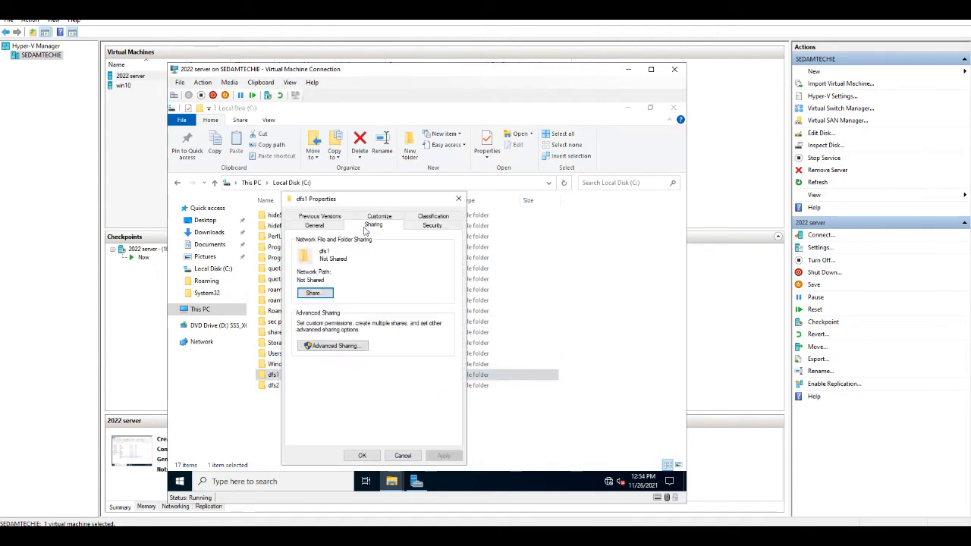
{"action": "left_click", "coordinate": [314, 294]}
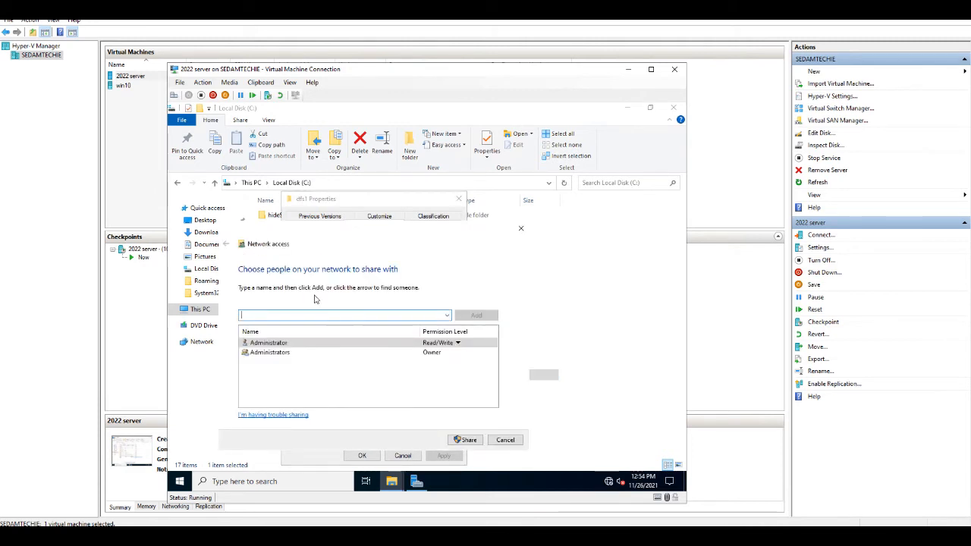
{"action": "type", "text": "every"}
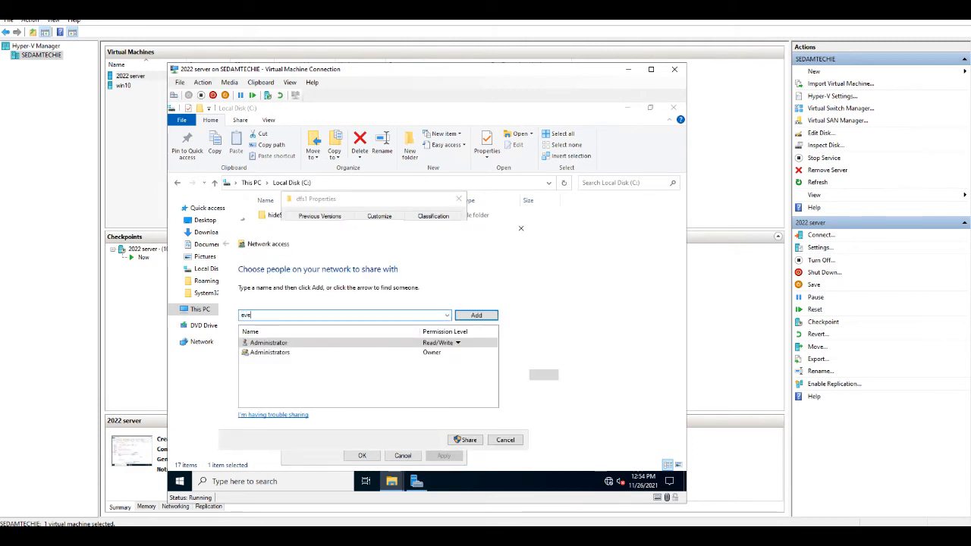
{"action": "left_click", "coordinate": [447, 316]}
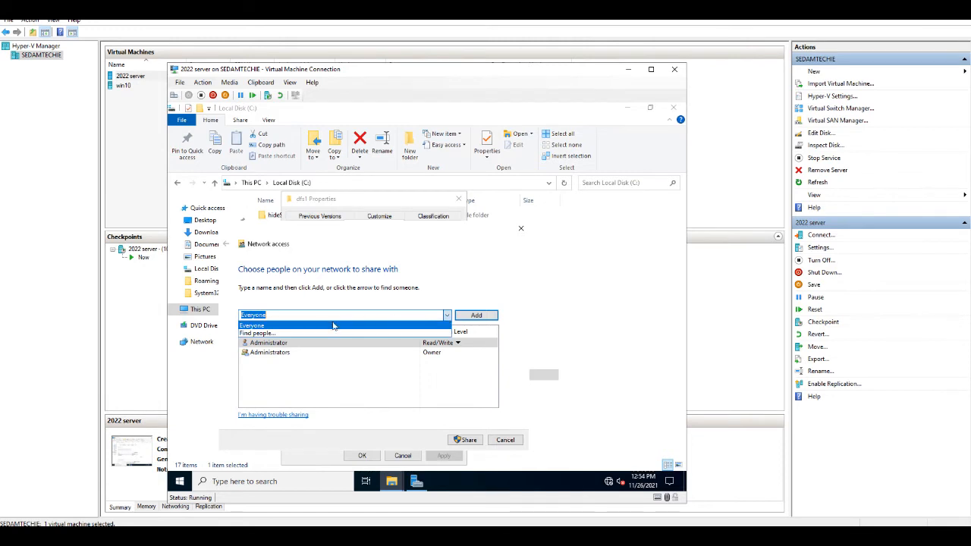
{"action": "left_click", "coordinate": [310, 329]}
{"action": "left_click", "coordinate": [475, 315]}
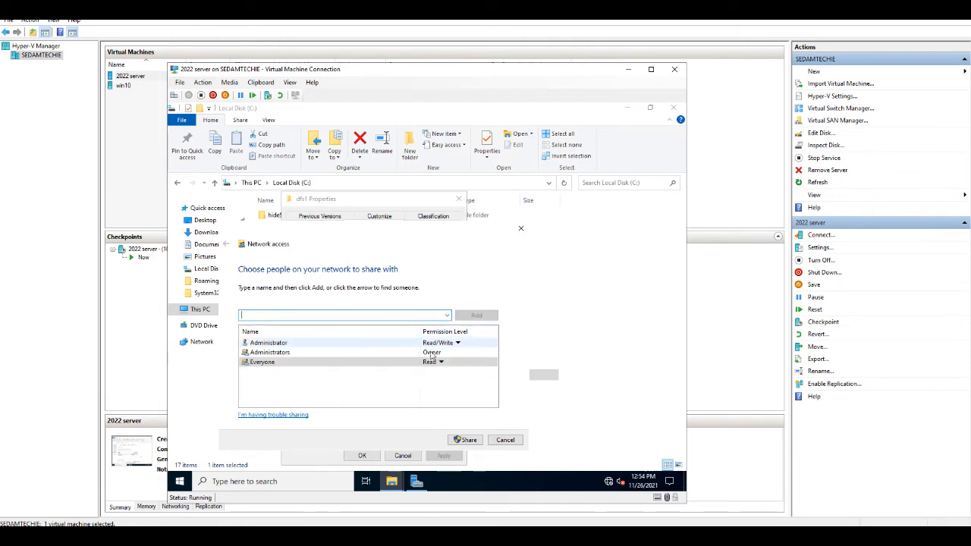
- Give Everyone the Read/Write permission level, share the dfs1 folder and close its properties
{"action": "left_click", "coordinate": [431, 363]}
{"action": "left_click", "coordinate": [477, 375]}
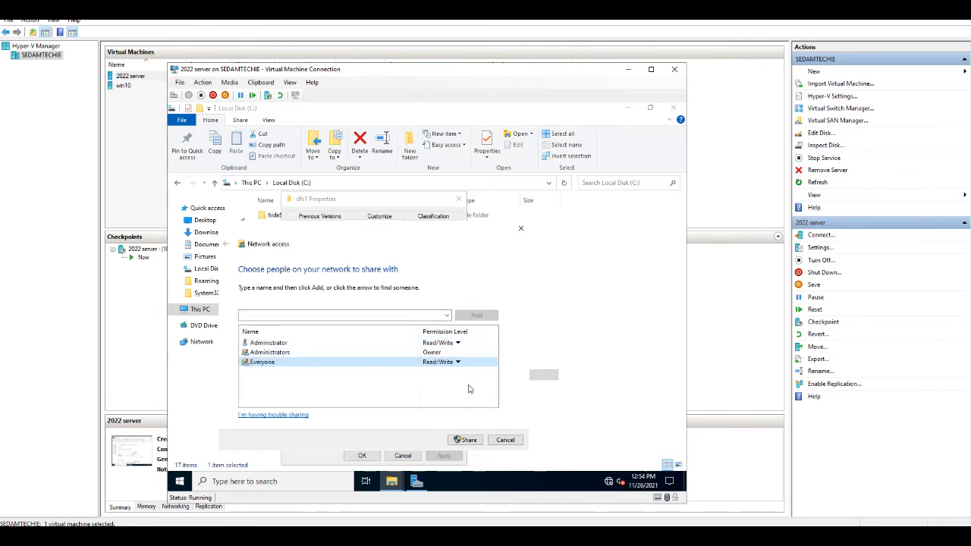
{"action": "left_click", "coordinate": [465, 440]}
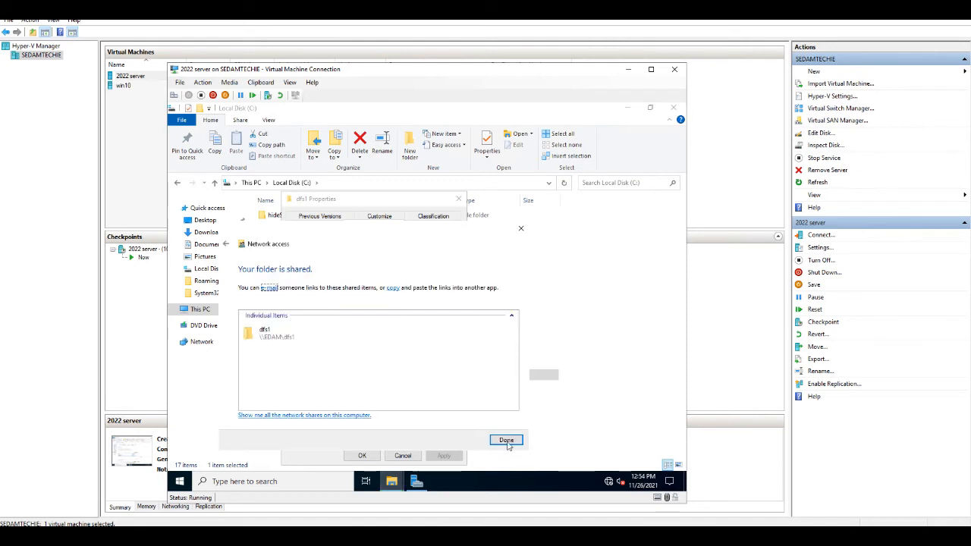
{"action": "left_click", "coordinate": [505, 441]}
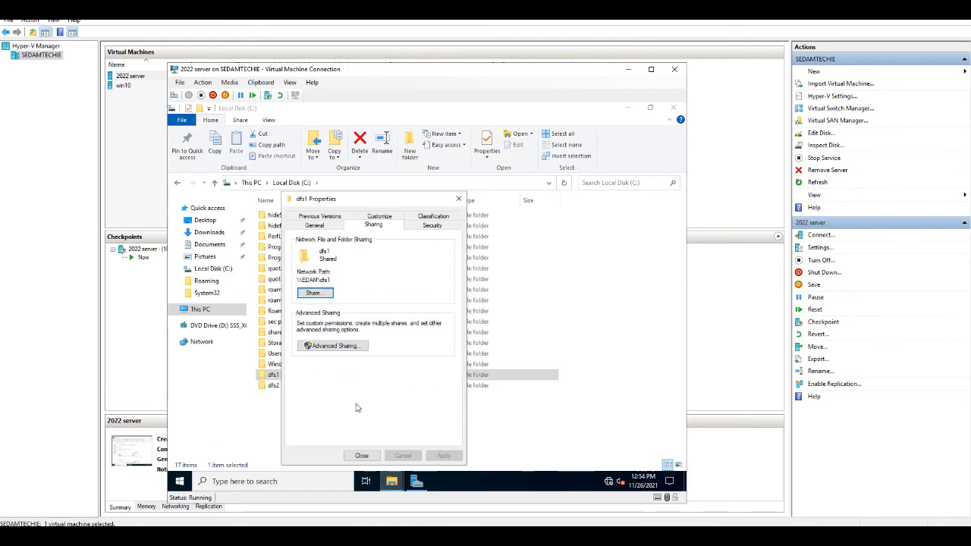
{"action": "left_click", "coordinate": [361, 454]}
- Share the dfs2 folder with Everyone at the default Read permission level and close its properties
{"action": "right_click", "coordinate": [279, 385]}
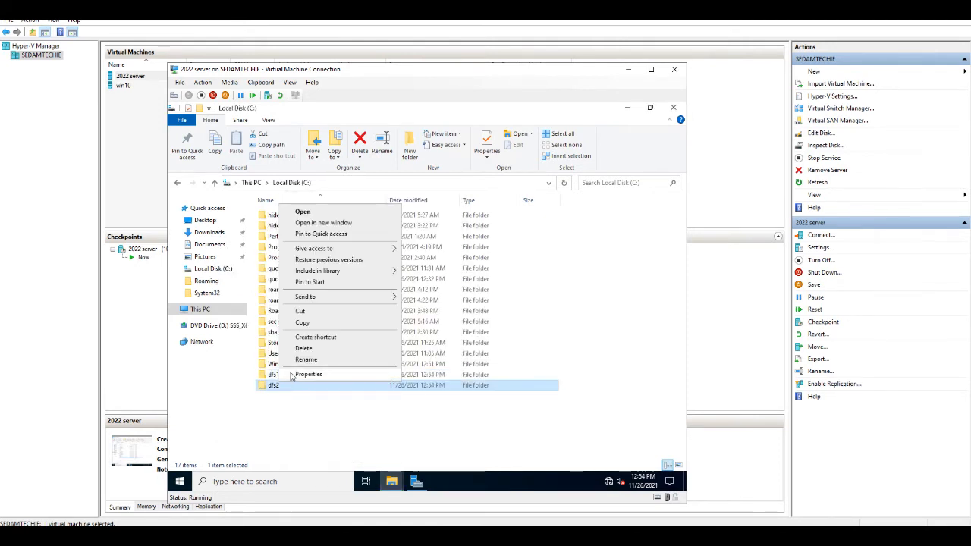
{"action": "left_click", "coordinate": [293, 375]}
{"action": "left_click", "coordinate": [373, 226]}
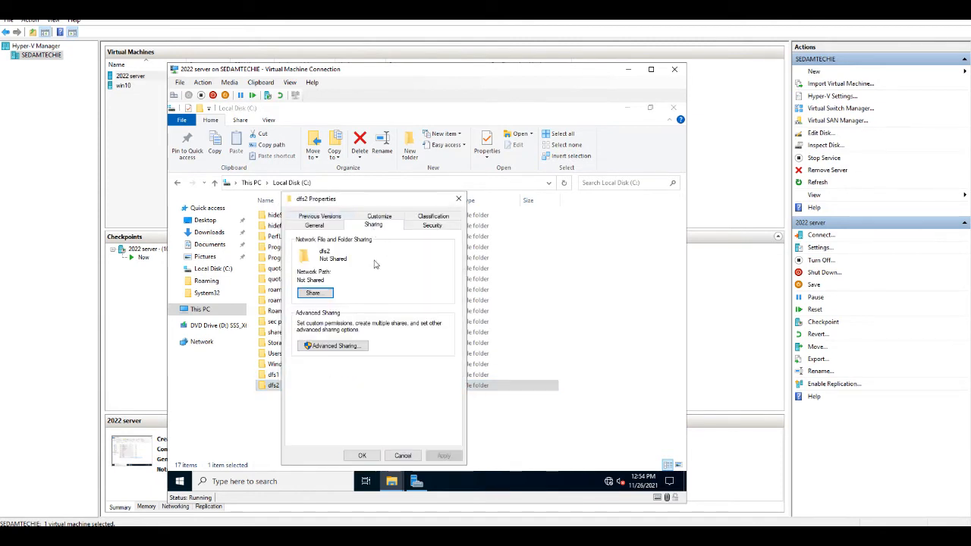
{"action": "left_click", "coordinate": [315, 296]}
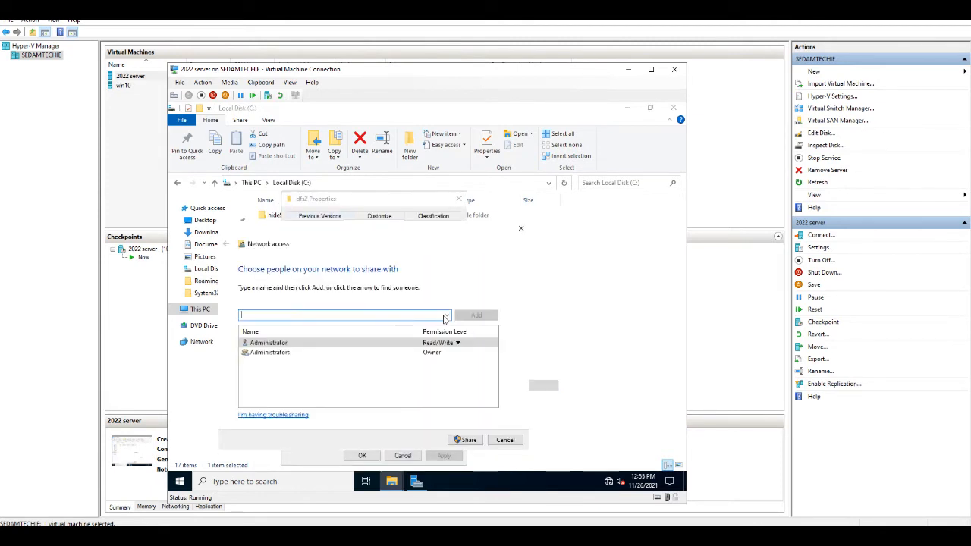
{"action": "left_click", "coordinate": [447, 315]}
{"action": "left_click", "coordinate": [322, 326]}
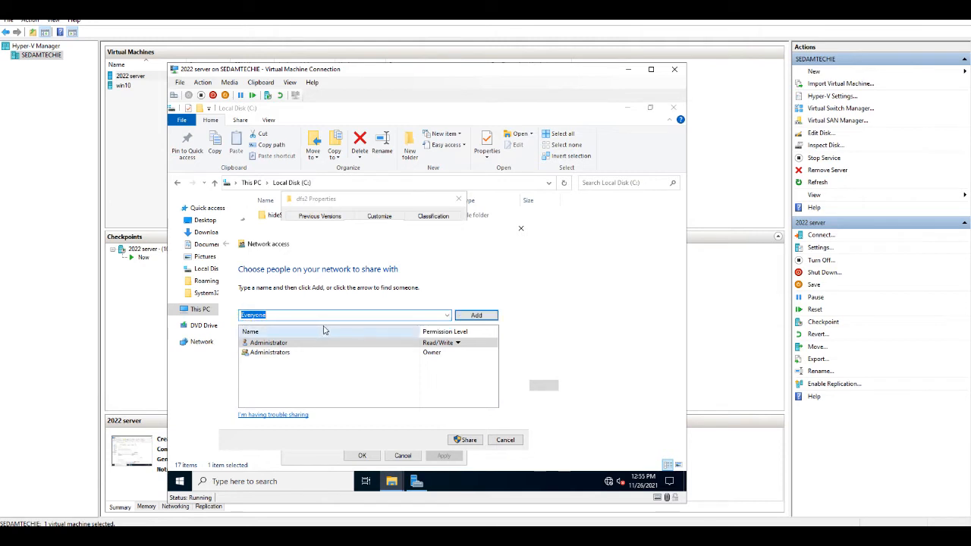
{"action": "left_click", "coordinate": [474, 315]}
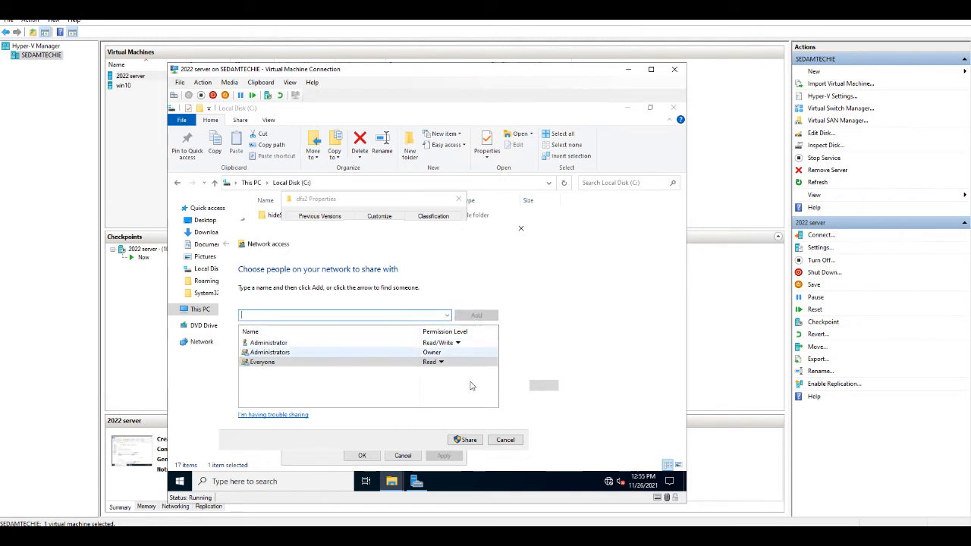
{"action": "left_click", "coordinate": [459, 440]}
{"action": "left_click", "coordinate": [493, 443]}
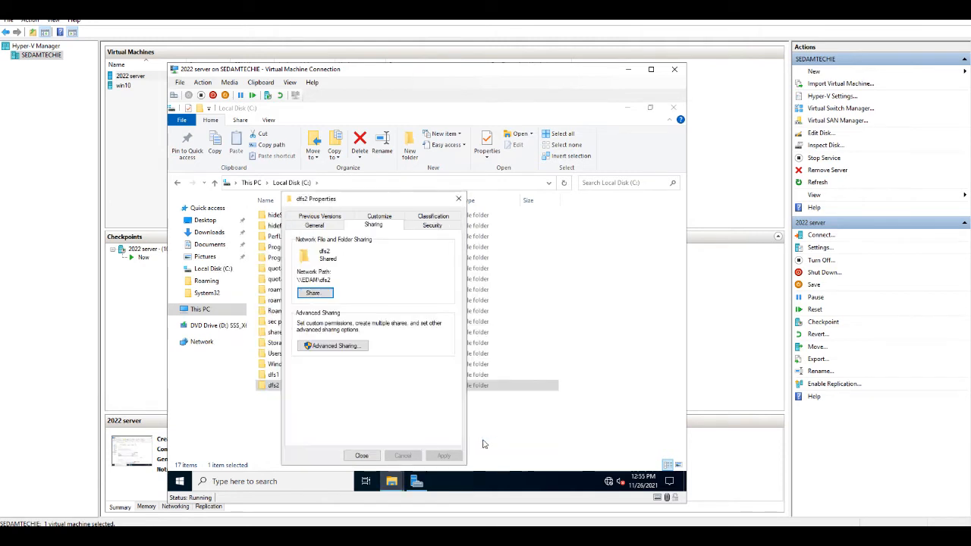
{"action": "left_click", "coordinate": [361, 456]}
{"action": "left_click", "coordinate": [342, 425]}
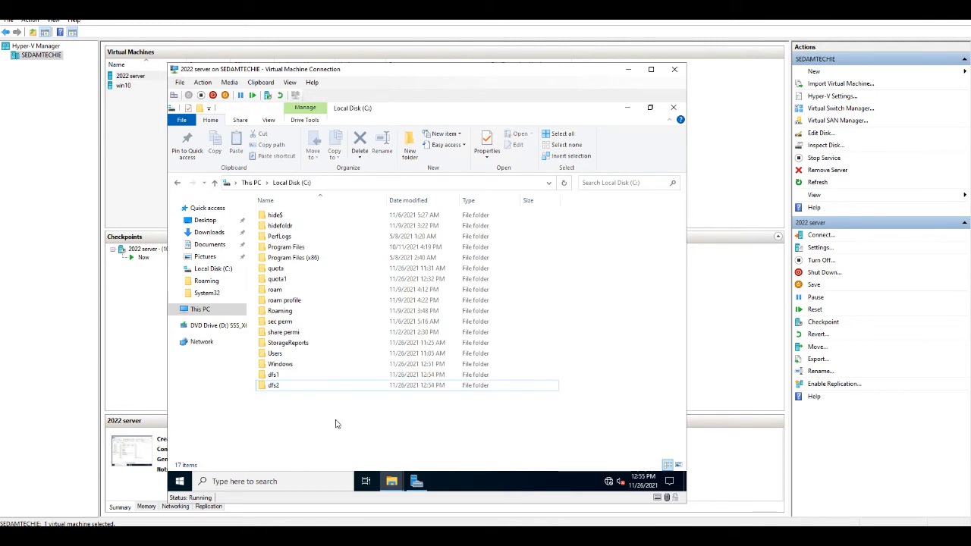
{"action": "left_click", "coordinate": [629, 108]}
{"action": "left_click", "coordinate": [180, 481]}
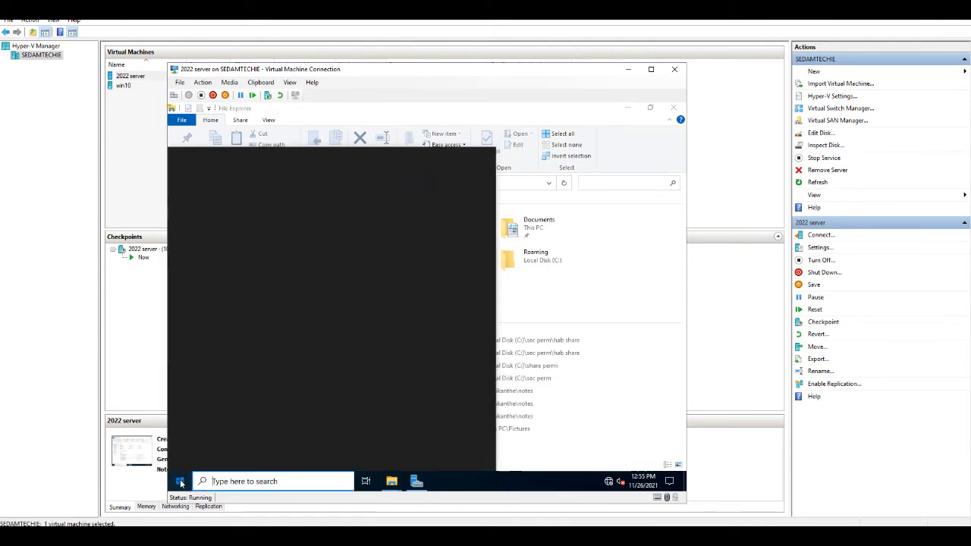
{"action": "type", "text": "disk"}
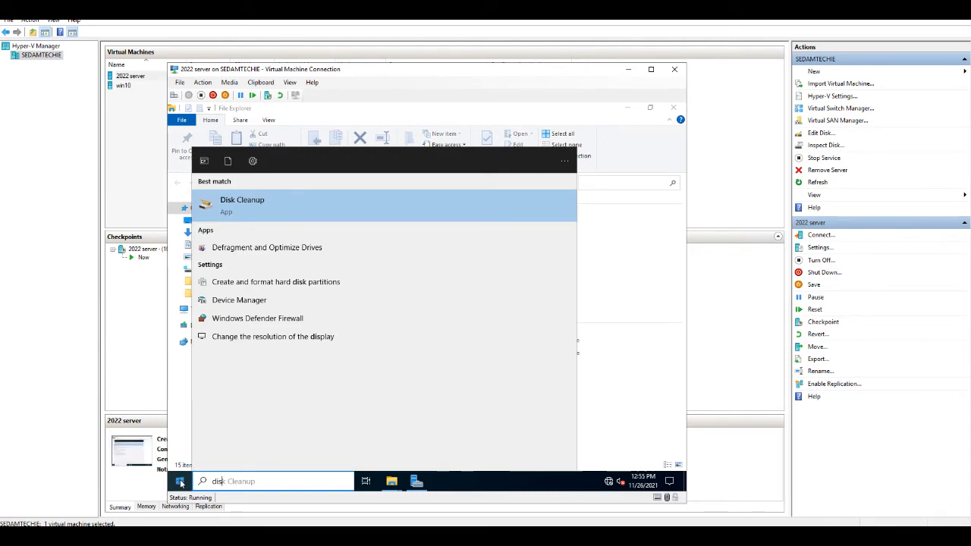
{"action": "key", "text": "BackSpace"}
{"action": "key", "text": "BackSpace"}
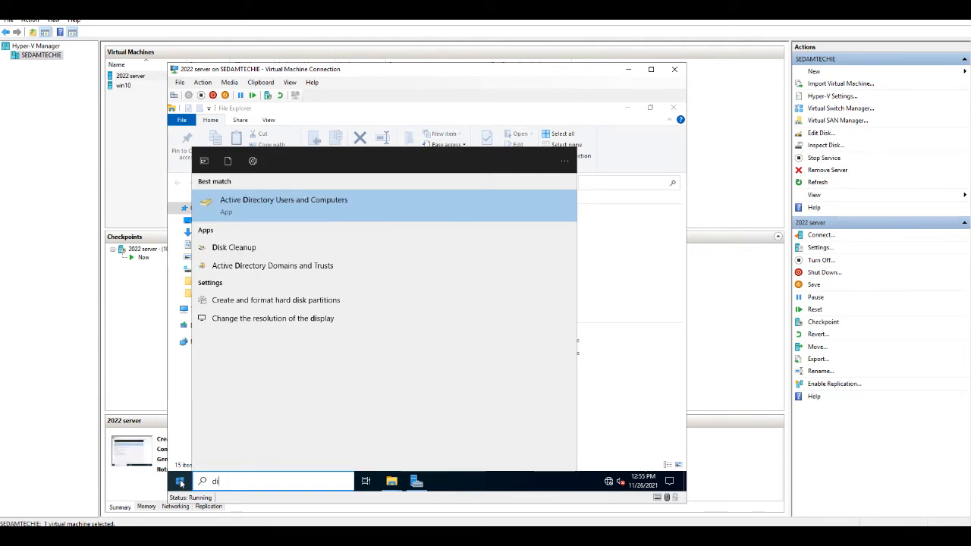
{"action": "key", "text": "BackSpace"}
{"action": "key", "text": "BackSpace"}
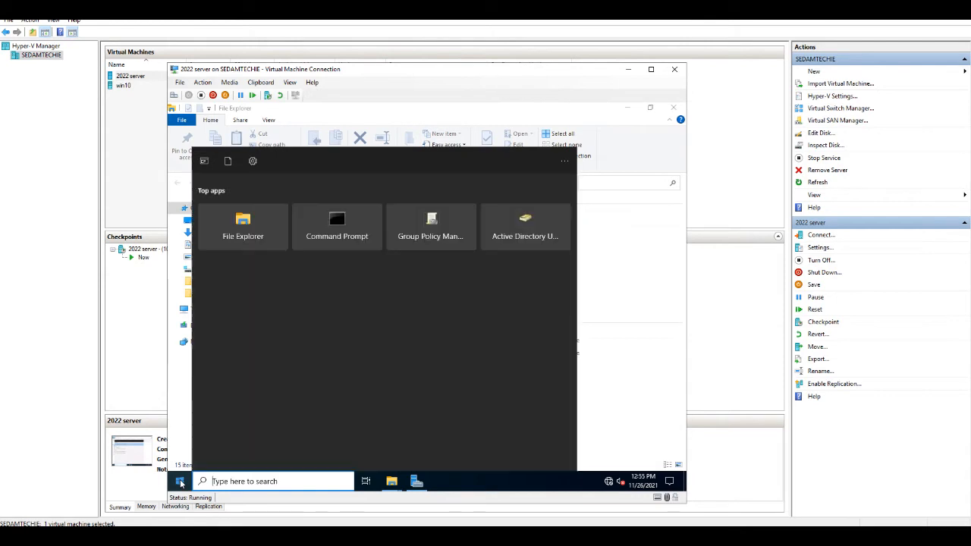
- Search for the file server tools and open File Server Resource Manager
{"action": "type", "text": "file"}
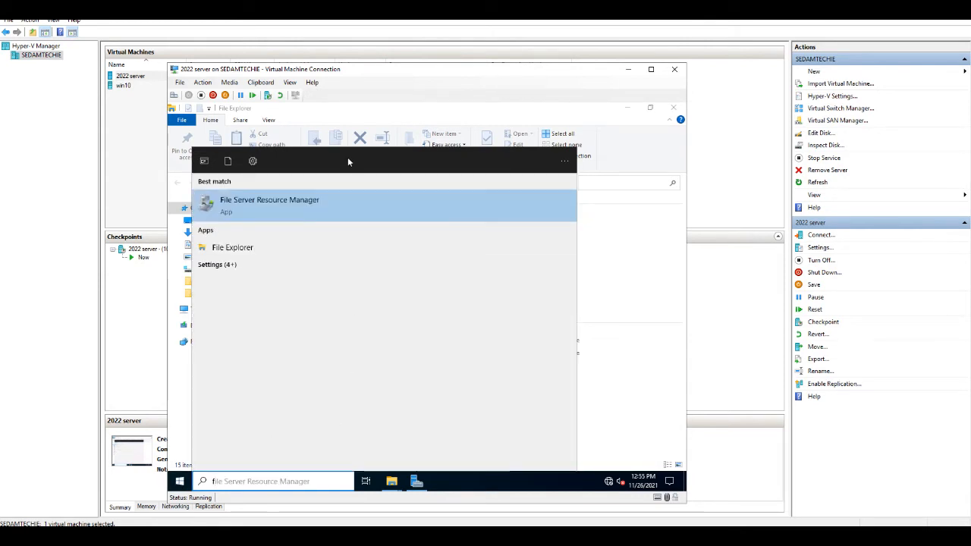
{"action": "left_click", "coordinate": [310, 199]}
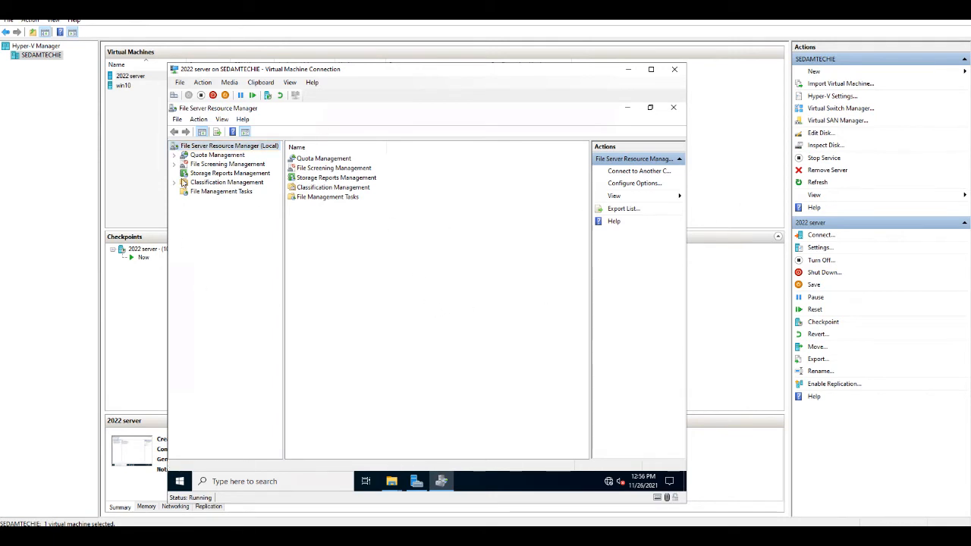
- Search for dfs and open DFS Management
{"action": "left_click", "coordinate": [253, 481]}
{"action": "type", "text": "dfs"}
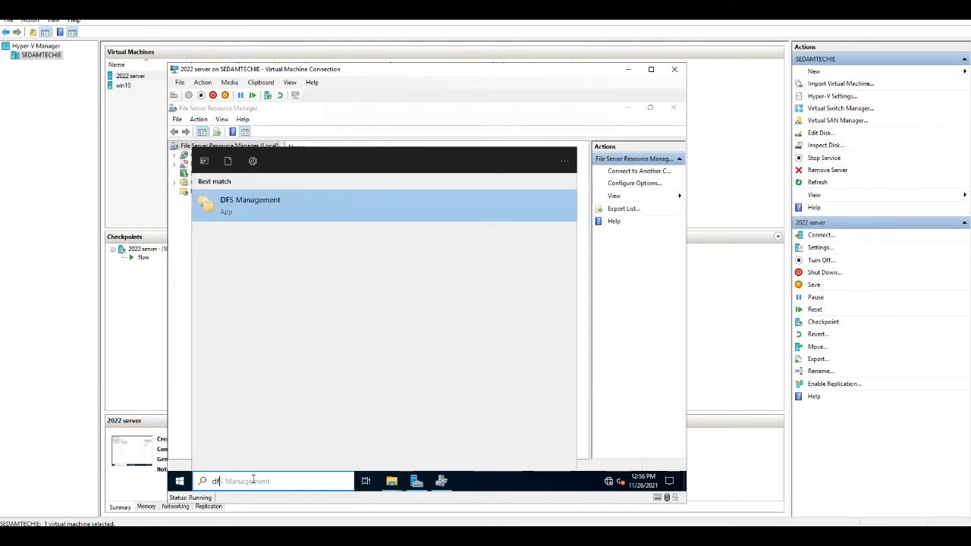
{"action": "left_click", "coordinate": [261, 209]}
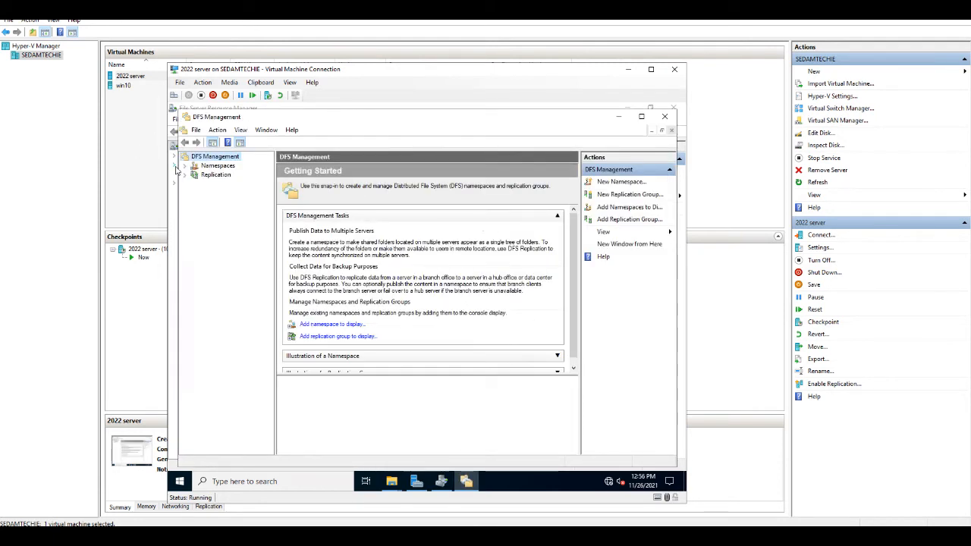
- Start a new namespace in DFS Management and choose the EDAM computer from the domain as its namespace server
{"action": "left_click", "coordinate": [217, 167]}
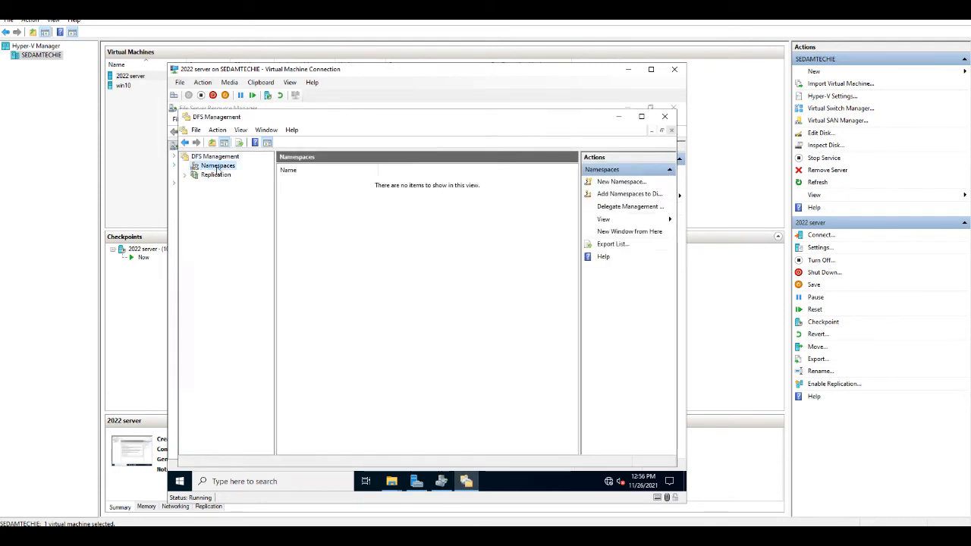
{"action": "right_click", "coordinate": [218, 169]}
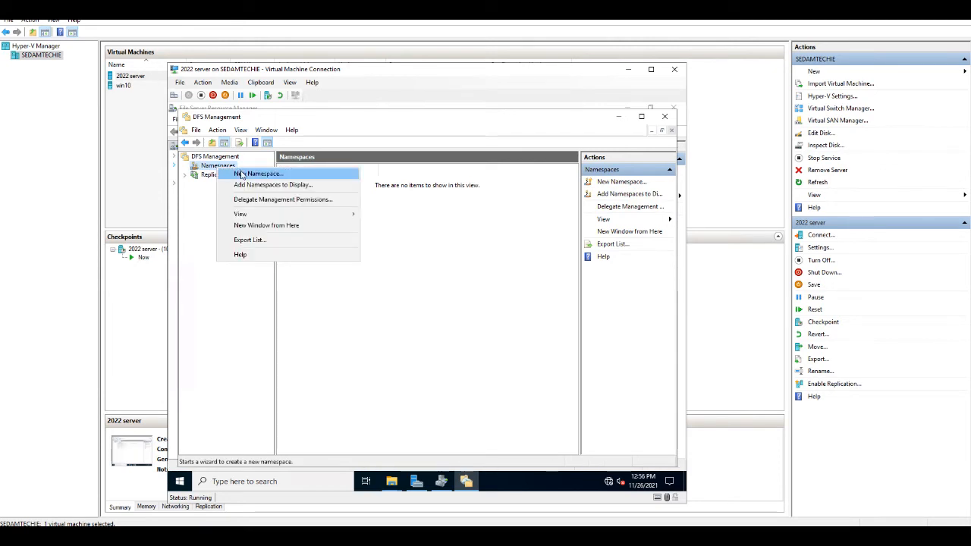
{"action": "left_click", "coordinate": [242, 175]}
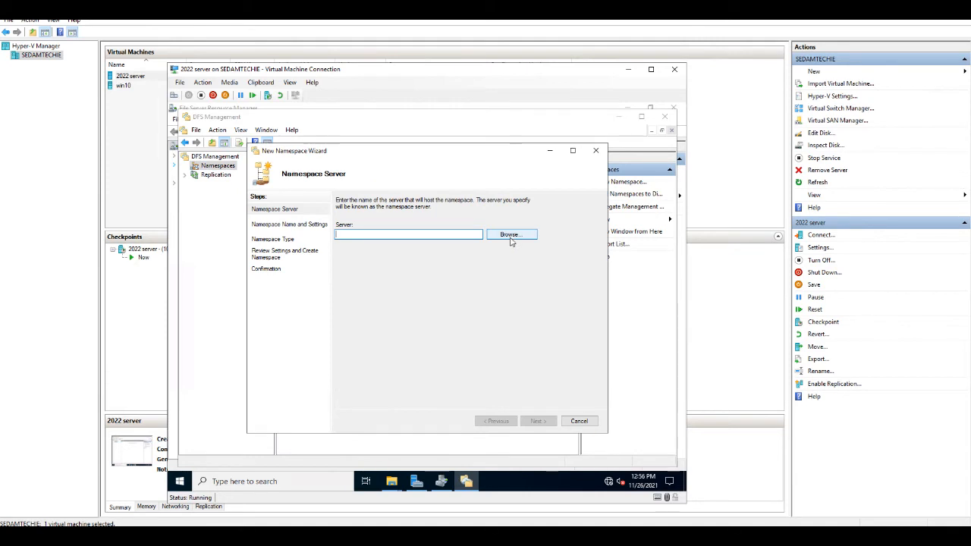
{"action": "left_click", "coordinate": [512, 238]}
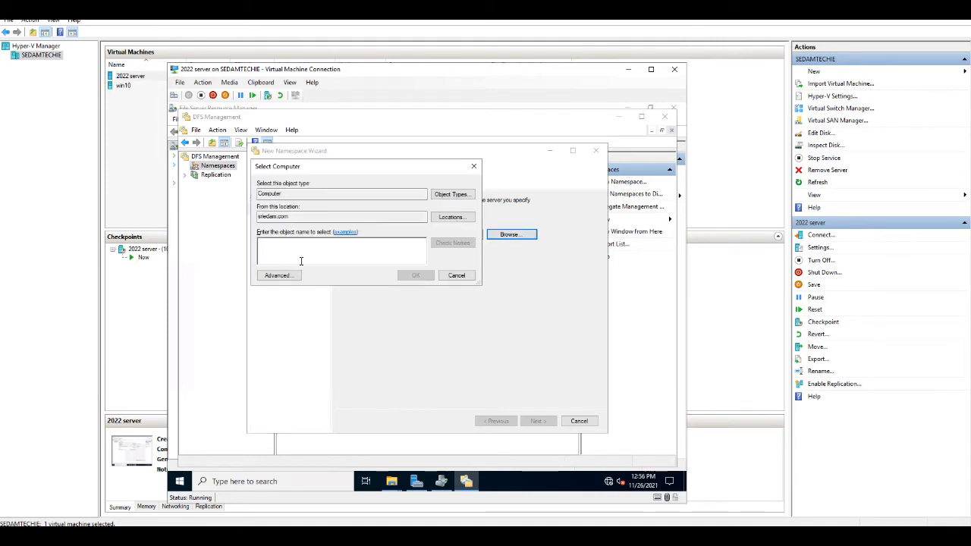
{"action": "left_click", "coordinate": [458, 275]}
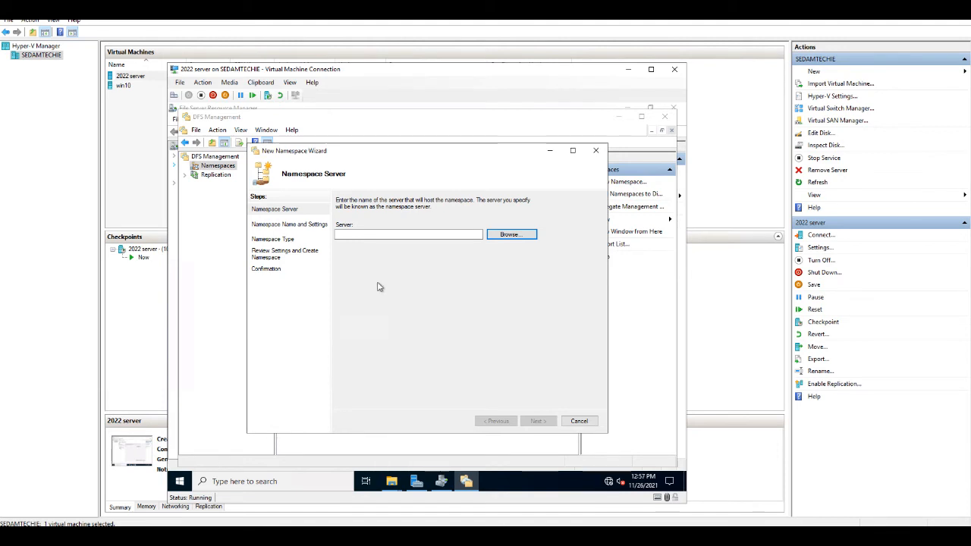
{"action": "left_click", "coordinate": [493, 236]}
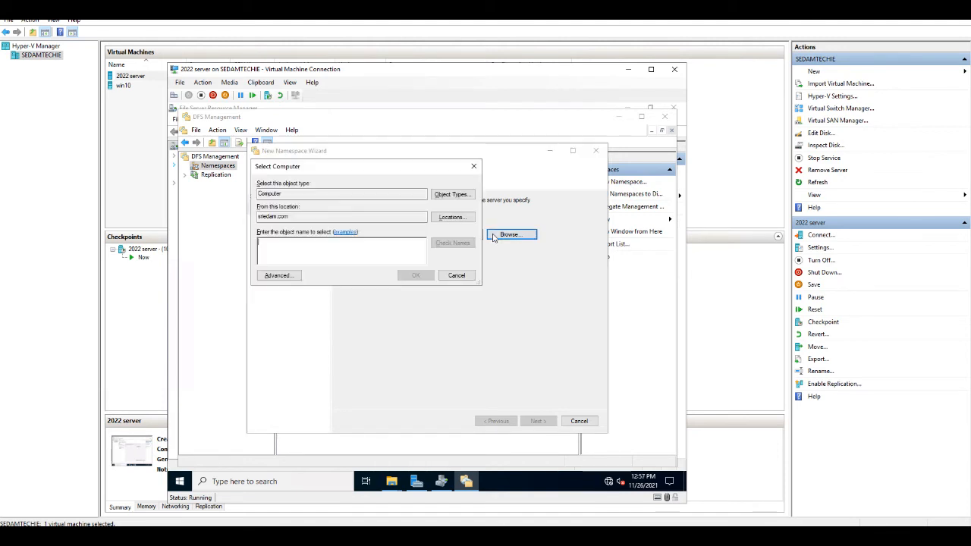
{"action": "left_click", "coordinate": [277, 275]}
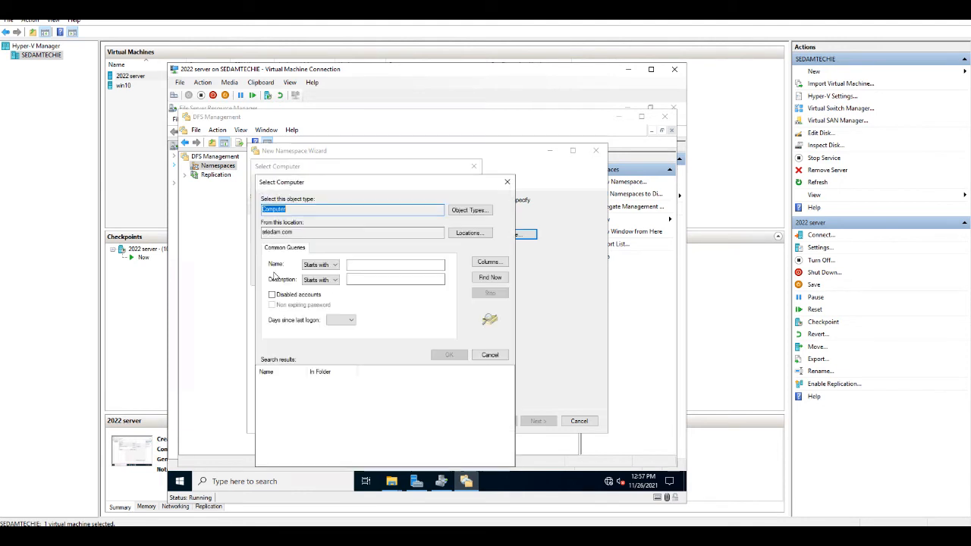
{"action": "left_click", "coordinate": [491, 277]}
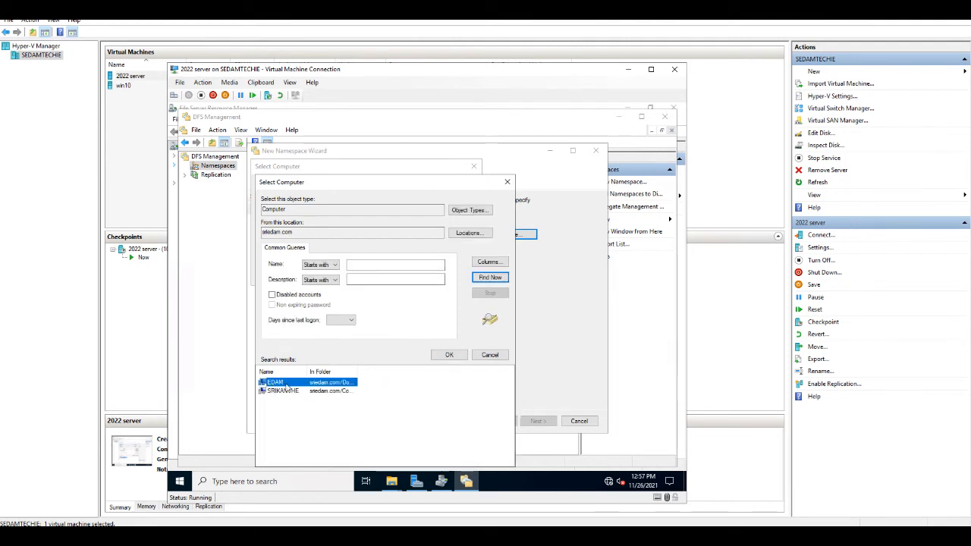
{"action": "left_click", "coordinate": [449, 355]}
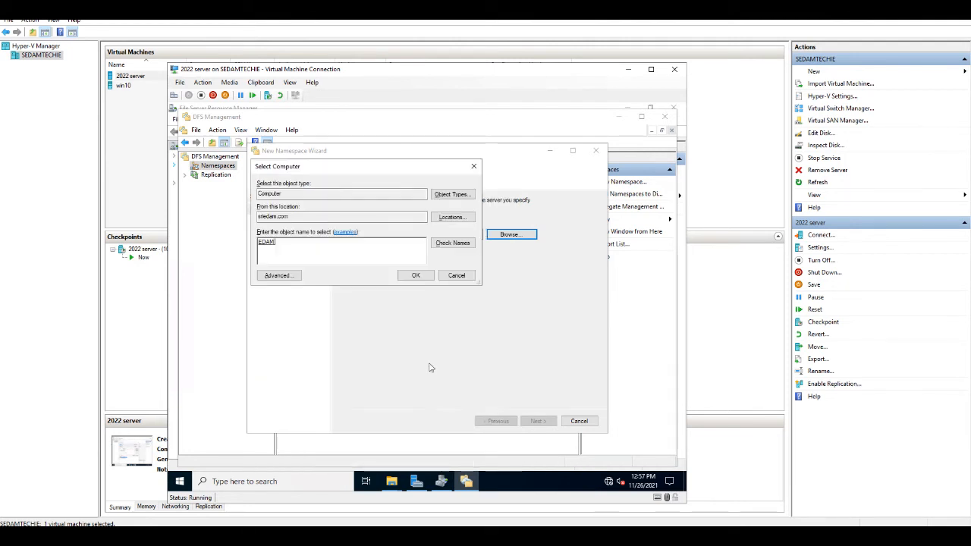
{"action": "left_click", "coordinate": [416, 276]}
- Name the namespace sales, keep it domain-based with Windows Server 2008 mode enabled, create it and close the wizard
{"action": "left_click", "coordinate": [532, 421]}
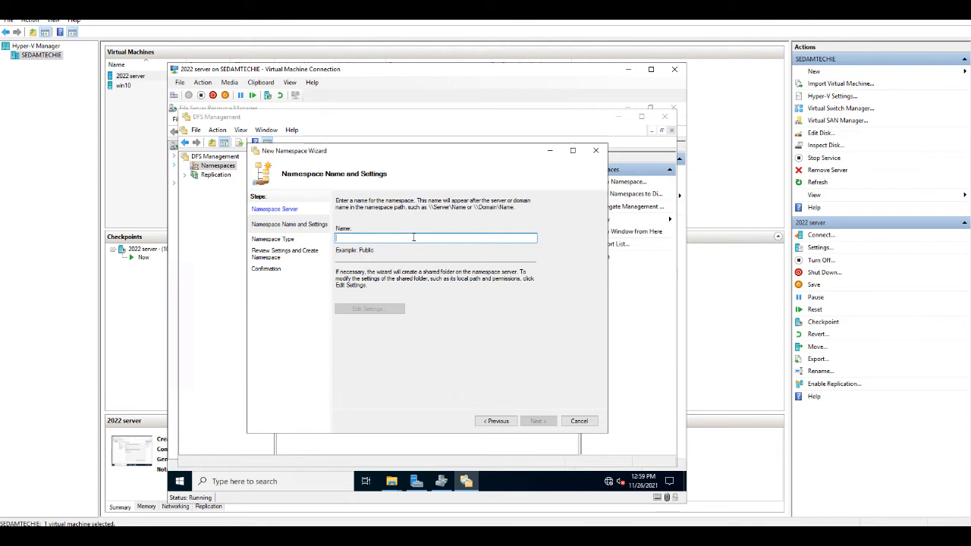
{"action": "type", "text": "sales"}
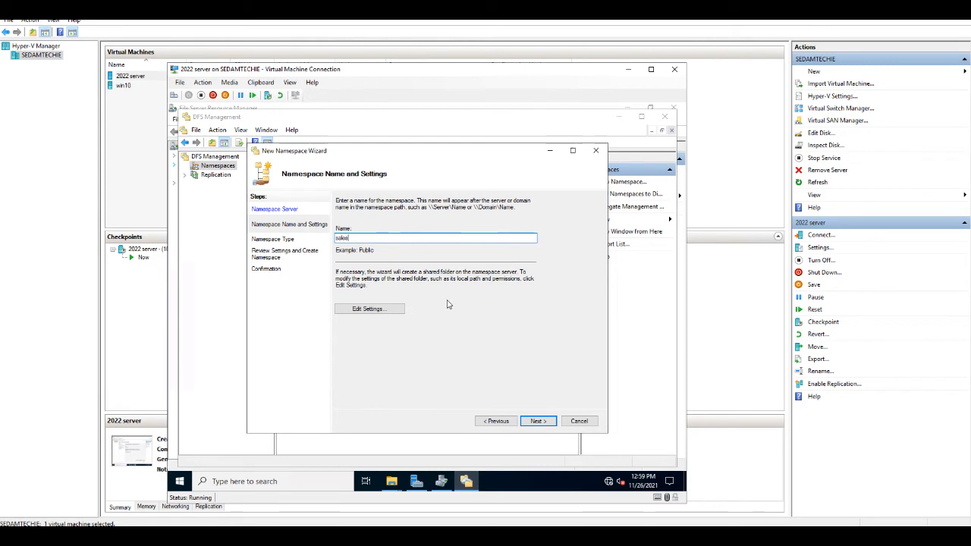
{"action": "left_click", "coordinate": [535, 422]}
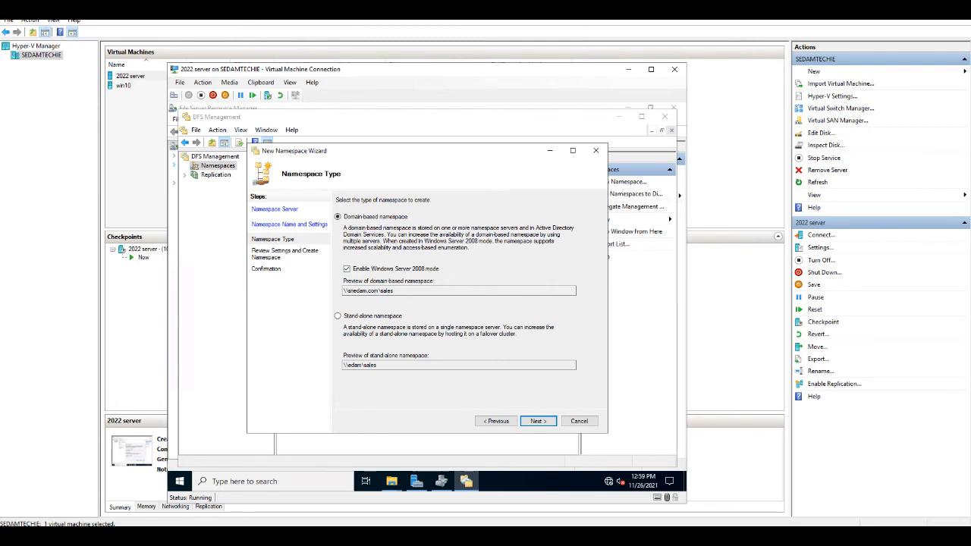
{"action": "left_click", "coordinate": [542, 422]}
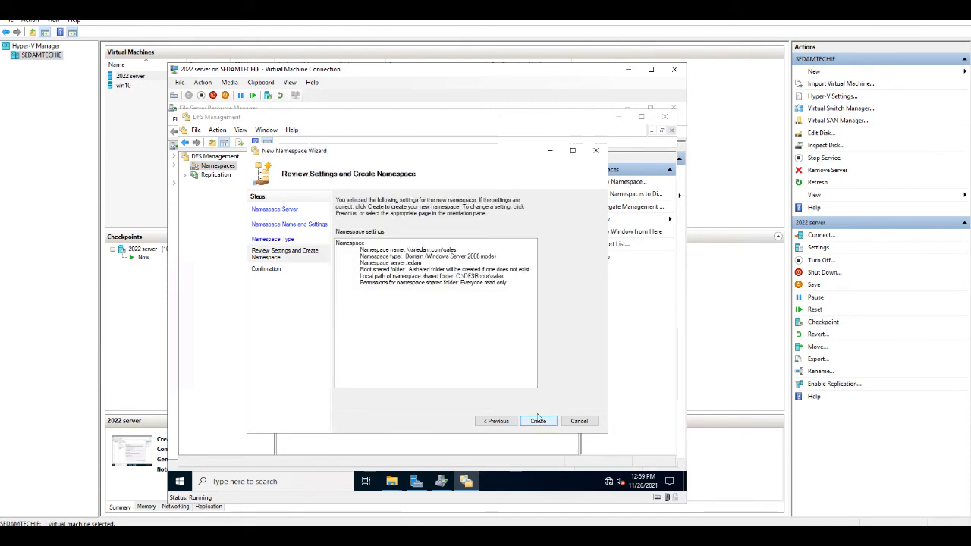
{"action": "left_click", "coordinate": [537, 422]}
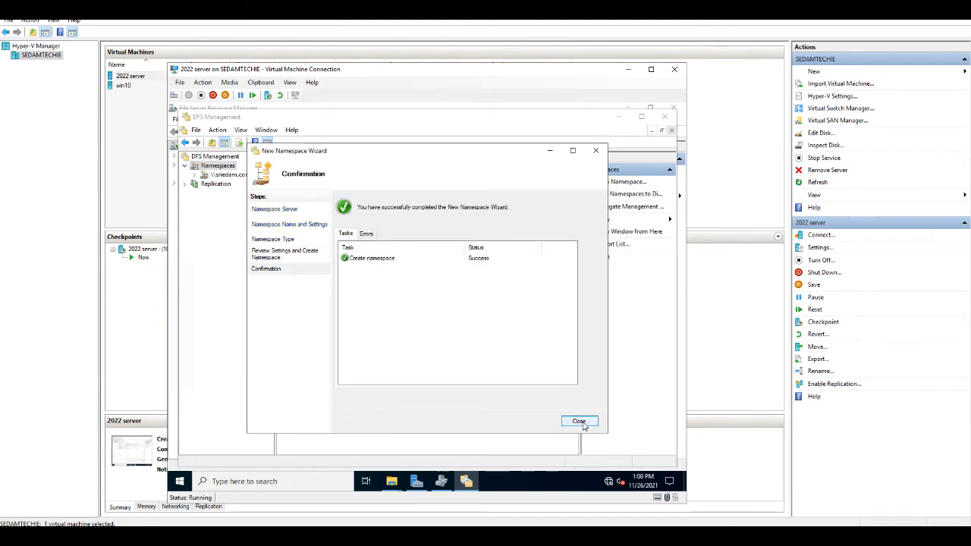
{"action": "left_click", "coordinate": [579, 422]}
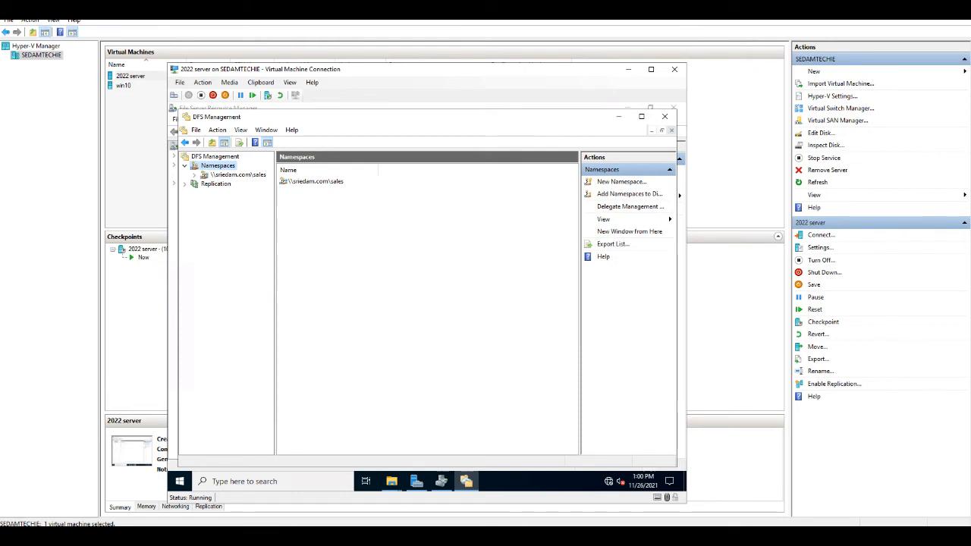
- Start a new folder named sales in the \\sriedam.com\sales namespace and add the shared folder \\EDAM\dfs1 as its target
{"action": "left_click", "coordinate": [240, 179]}
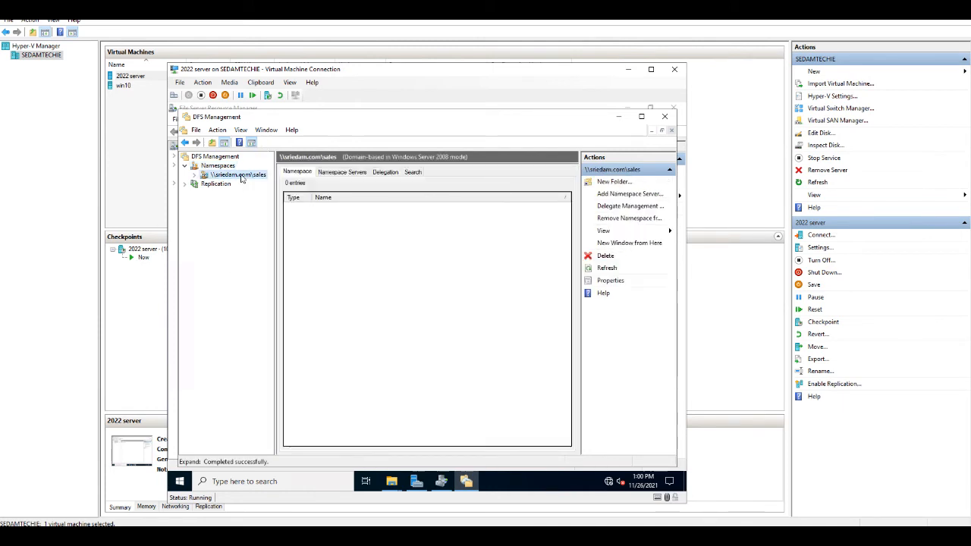
{"action": "right_click", "coordinate": [240, 179]}
{"action": "left_click", "coordinate": [259, 181]}
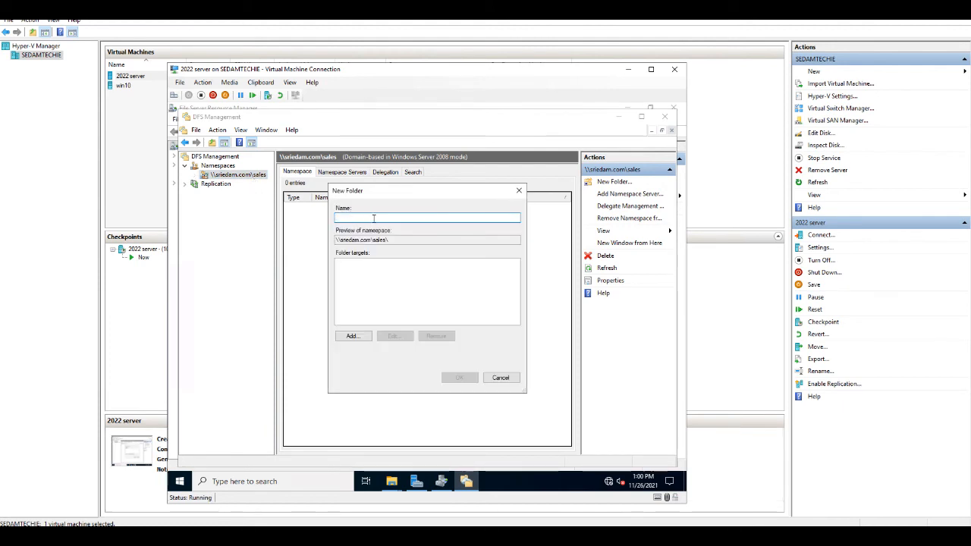
{"action": "type", "text": "sales"}
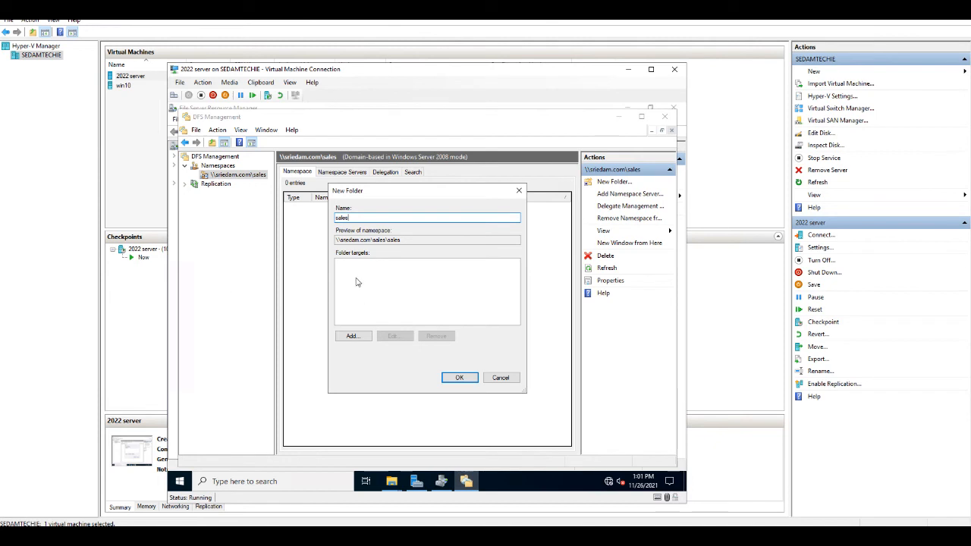
{"action": "left_click", "coordinate": [352, 336]}
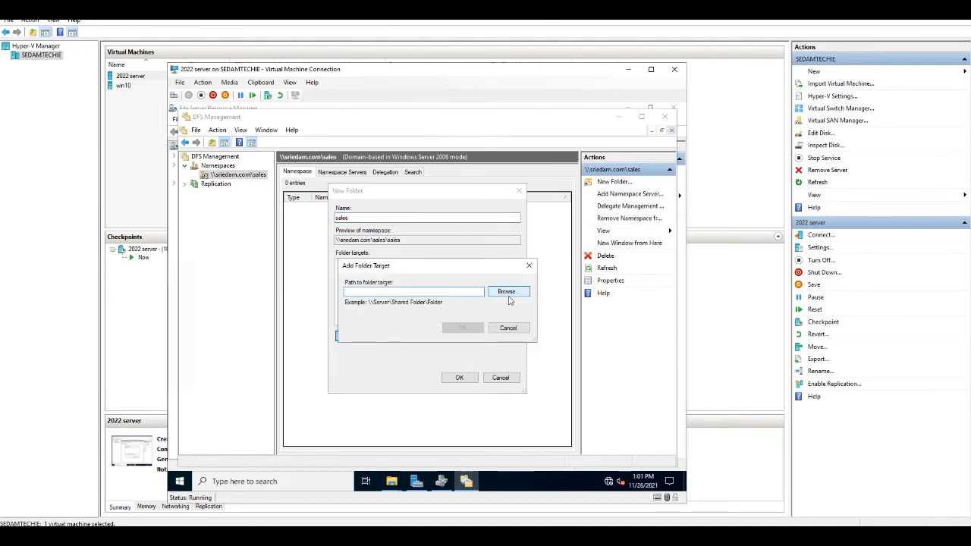
{"action": "left_click", "coordinate": [506, 292]}
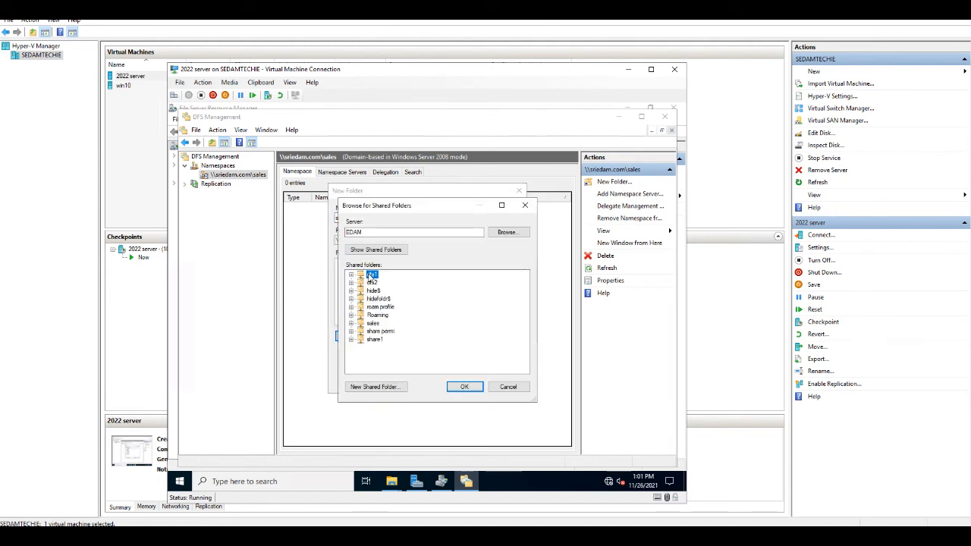
{"action": "left_click", "coordinate": [464, 387]}
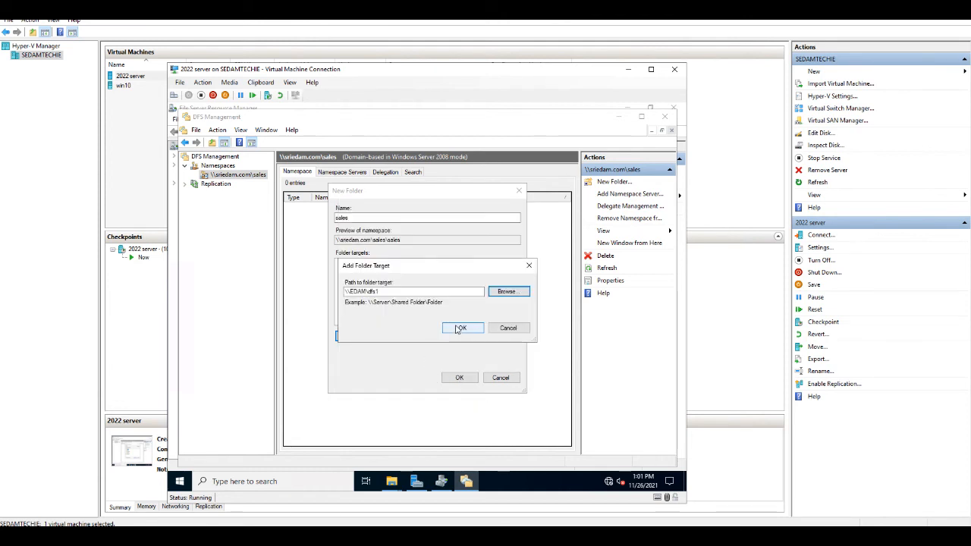
{"action": "left_click", "coordinate": [461, 329]}
- Add \\EDAM\dfs2 as a second target, create the sales folder without a replication group and open its folder targets
{"action": "left_click", "coordinate": [351, 336]}
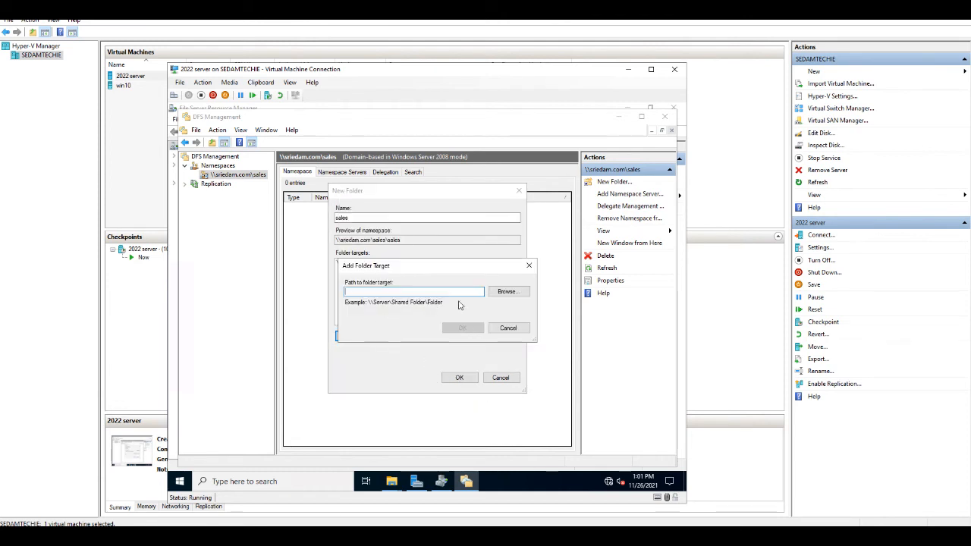
{"action": "left_click", "coordinate": [507, 293]}
{"action": "left_click", "coordinate": [372, 283]}
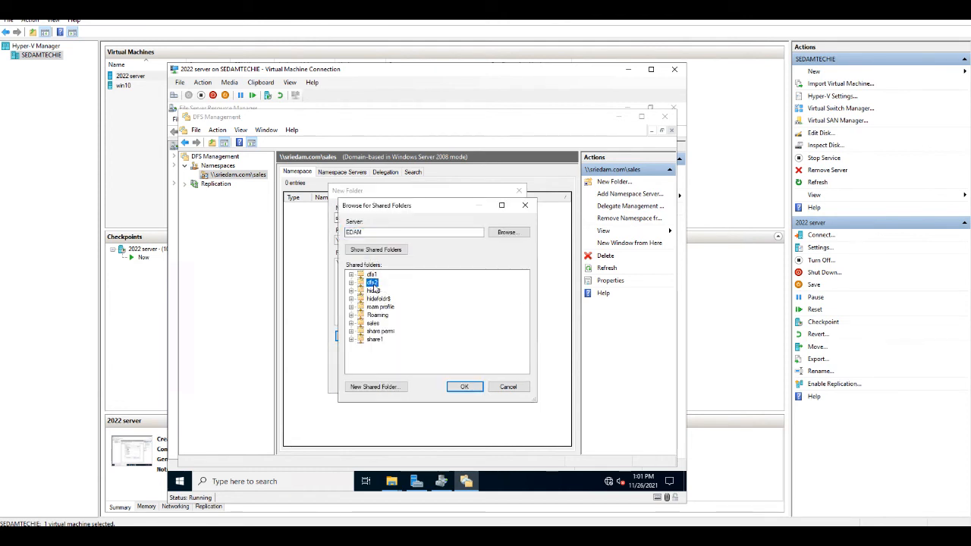
{"action": "left_click", "coordinate": [465, 388]}
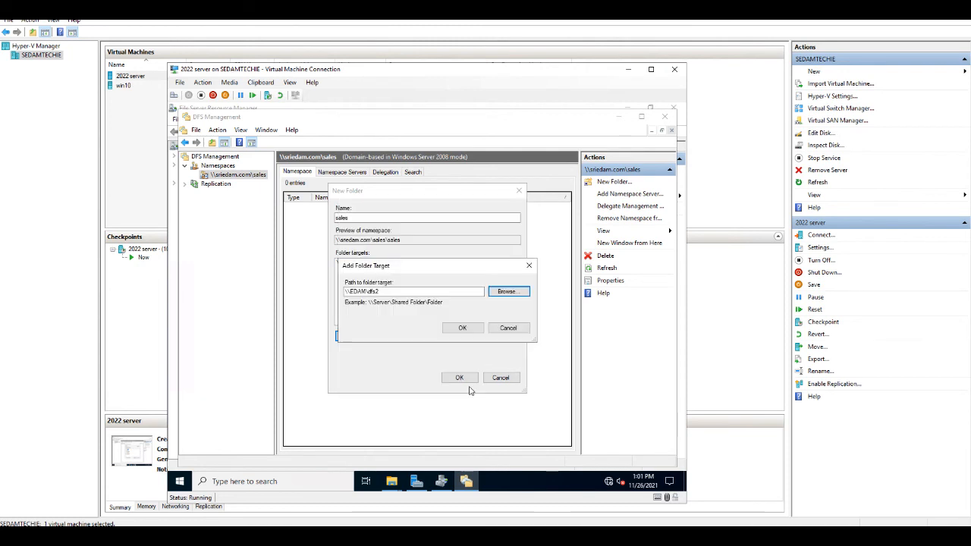
{"action": "left_click", "coordinate": [460, 329]}
{"action": "left_click", "coordinate": [460, 378]}
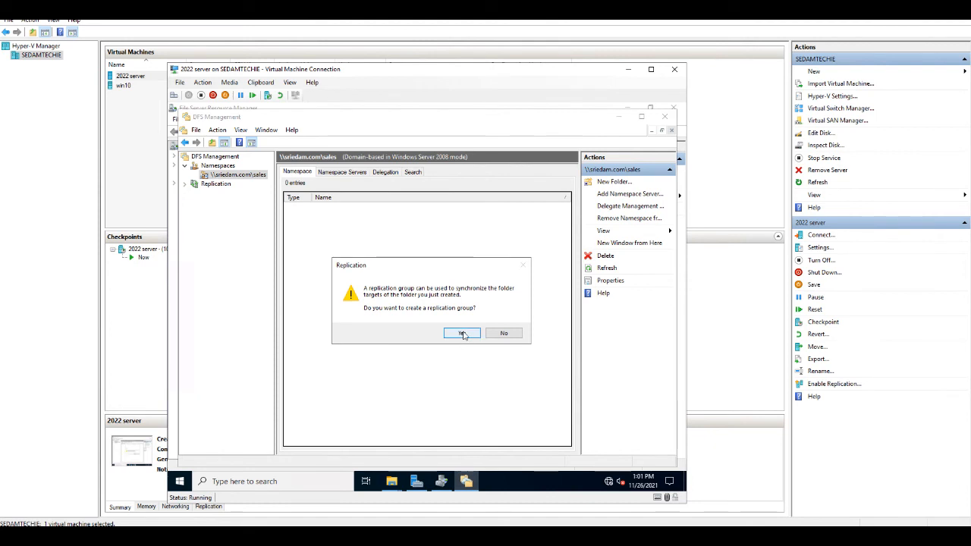
{"action": "left_click", "coordinate": [503, 334]}
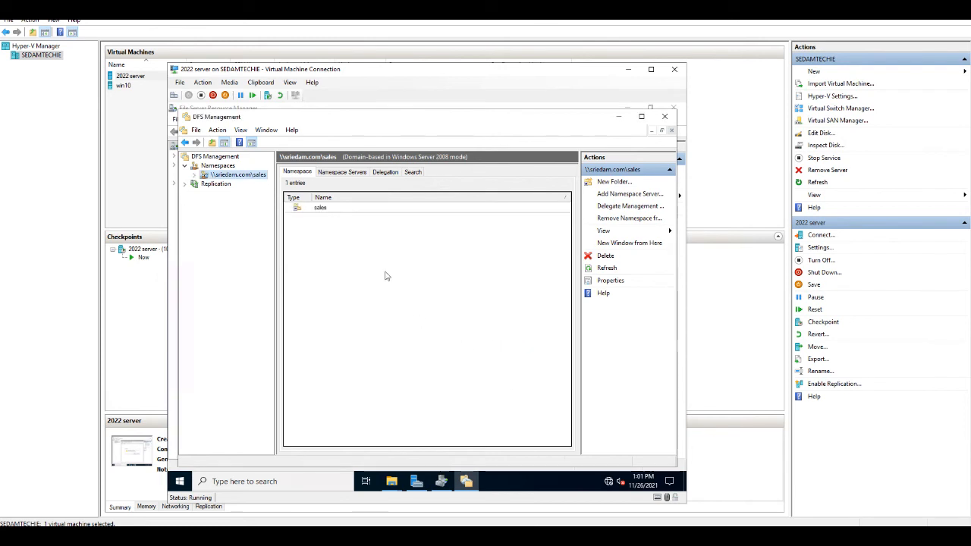
{"action": "double_click", "coordinate": [322, 208]}
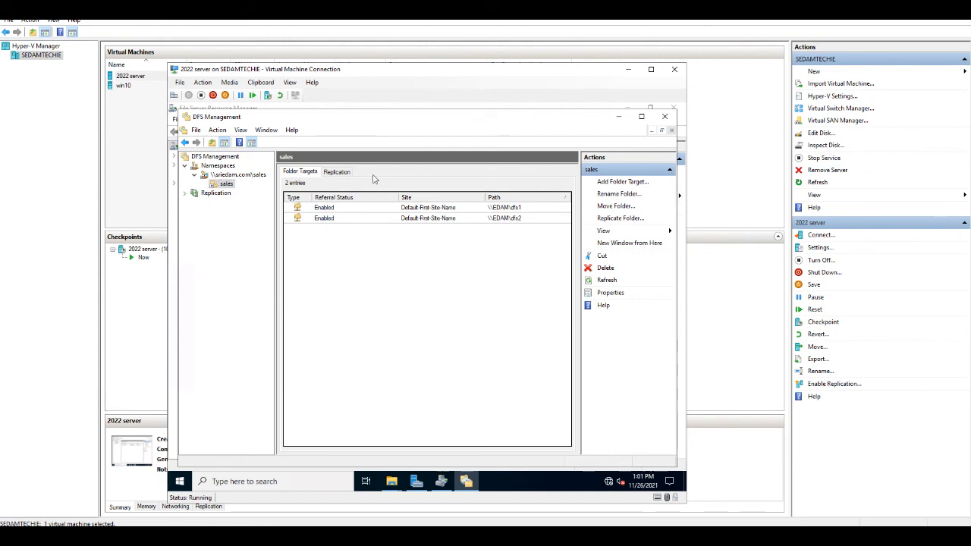
- Minimize DFS Management and run gpupdate to refresh the server's group policy
{"action": "left_click", "coordinate": [618, 118]}
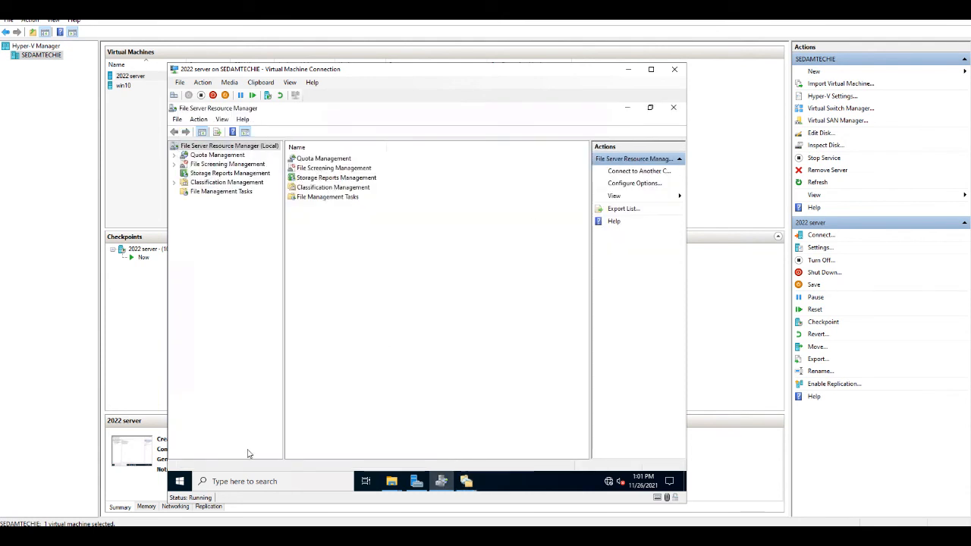
{"action": "left_click", "coordinate": [215, 478]}
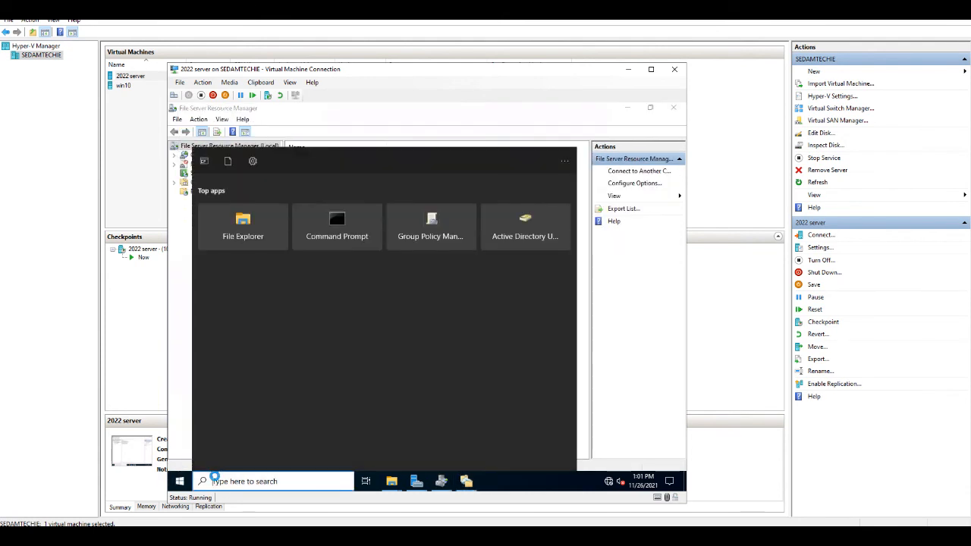
{"action": "type", "text": "gpupdate"}
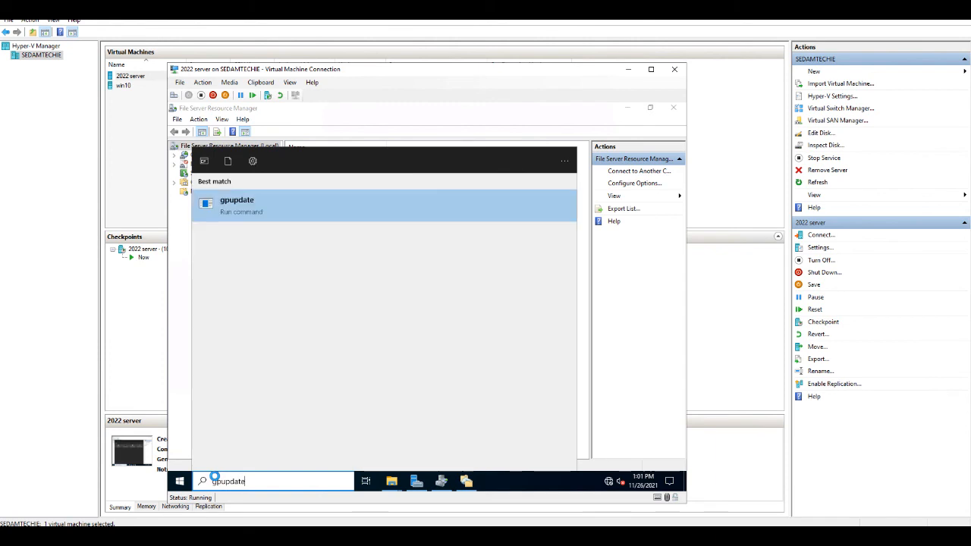
{"action": "left_click", "coordinate": [253, 213]}
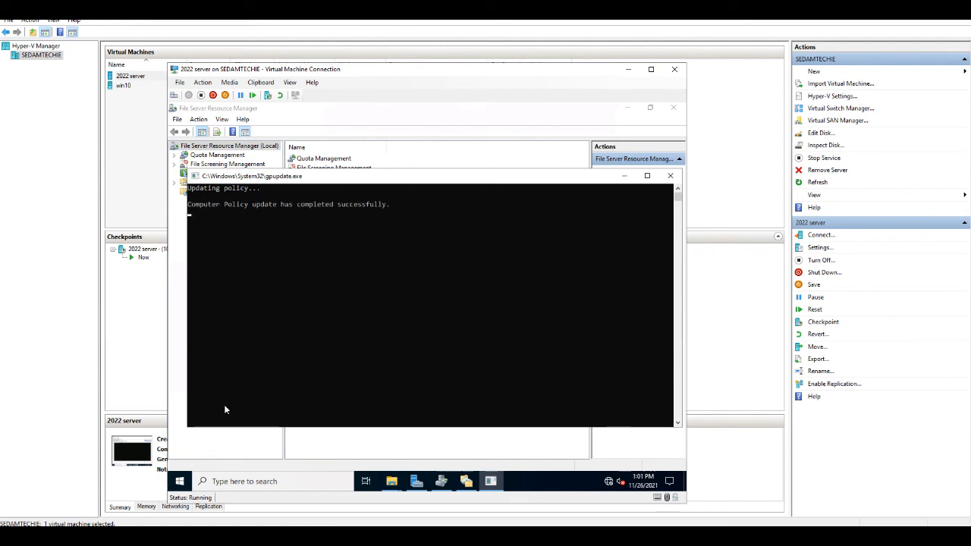
- Sign the administrator account out of the server
{"action": "left_click", "coordinate": [180, 481]}
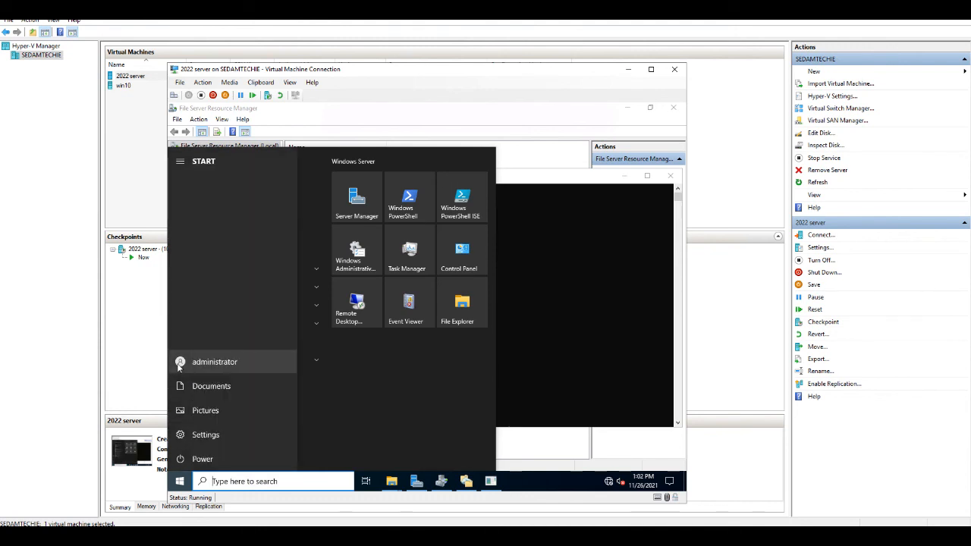
{"action": "left_click", "coordinate": [179, 365]}
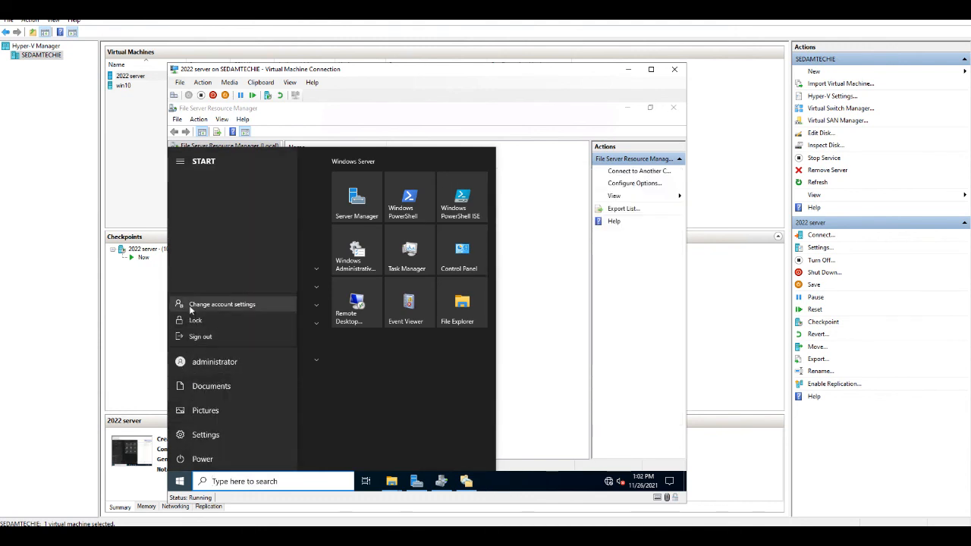
{"action": "left_click", "coordinate": [216, 339]}
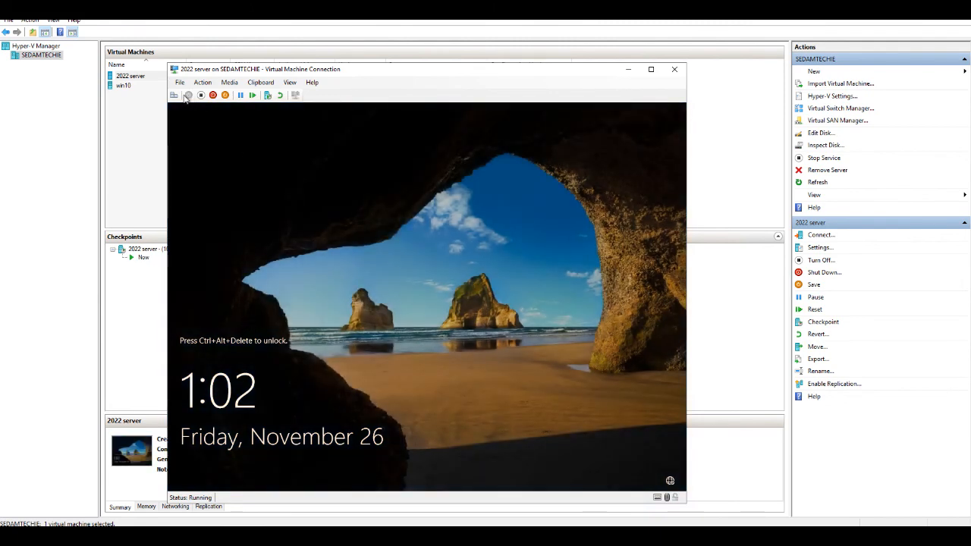
- Unlock the sign-in screen and sign in to the SRIEDAM domain as another user, test3, with the account password
{"action": "left_click", "coordinate": [173, 96]}
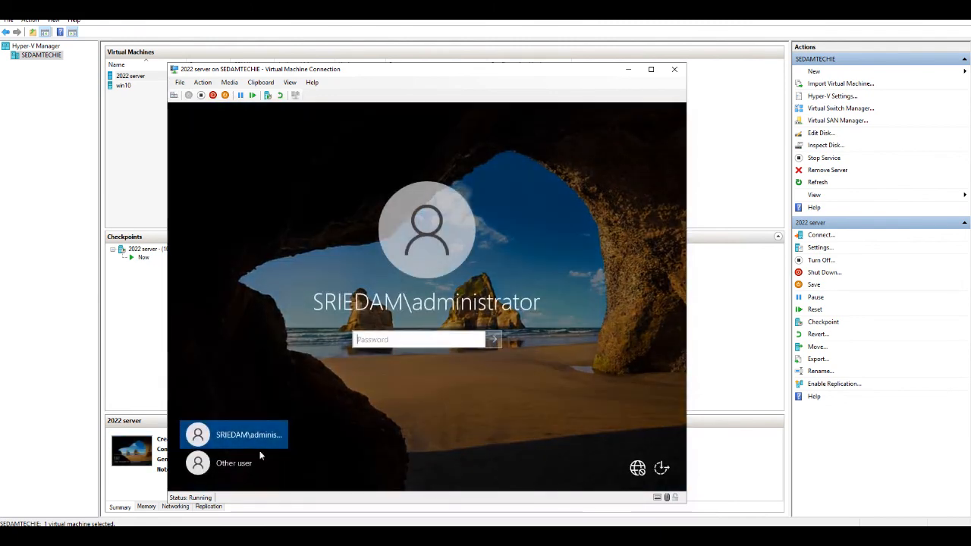
{"action": "left_click", "coordinate": [234, 463]}
{"action": "type", "text": "test3"}
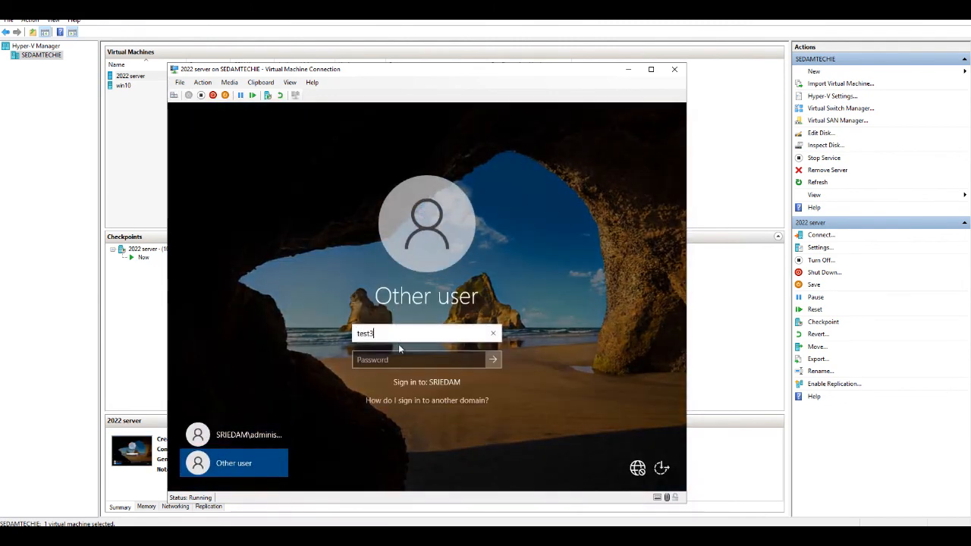
{"action": "left_click", "coordinate": [398, 360]}
{"action": "type", "text": "****"}
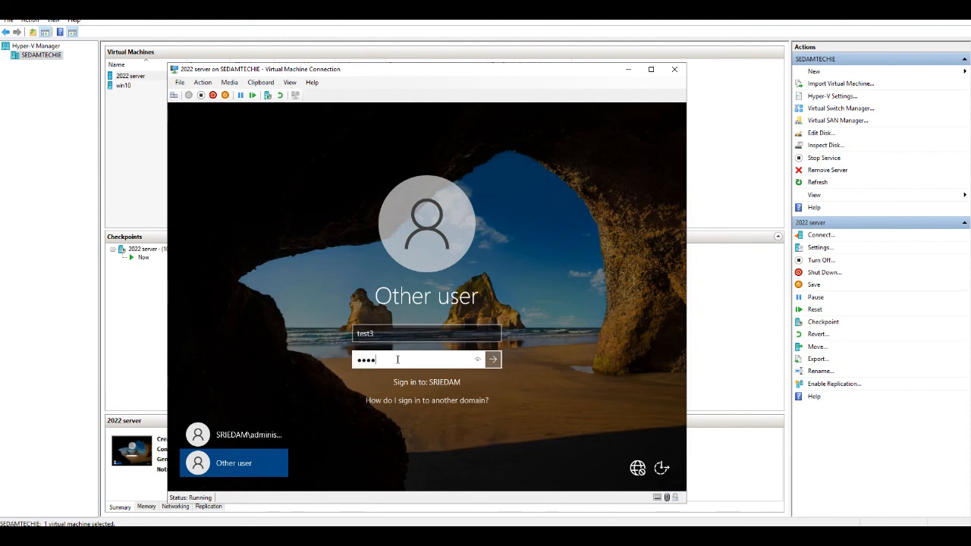
{"action": "key", "text": "Return"}
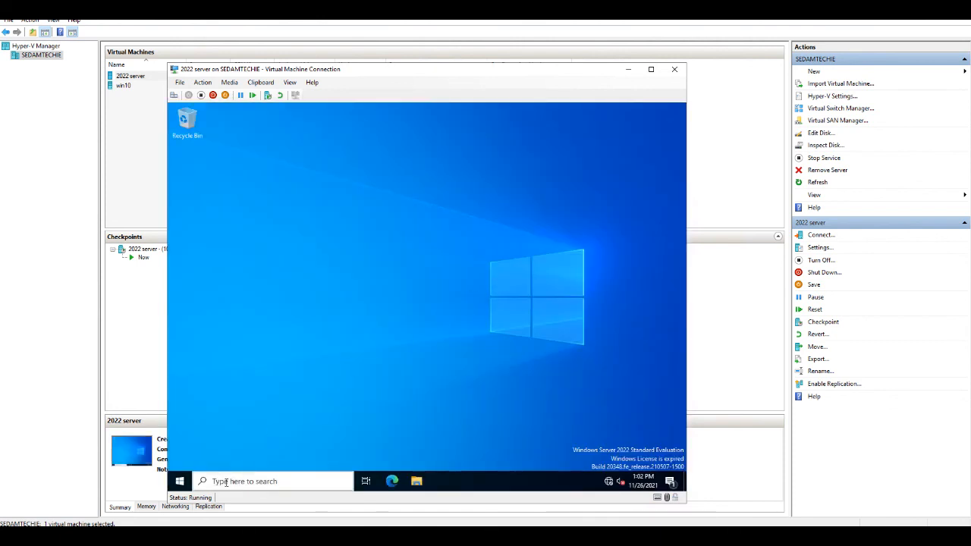
- Open the network path \\sriedam.com\ from search, check for the dfs1 and dfs2 shares, and close the window
{"action": "left_click", "coordinate": [226, 483]}
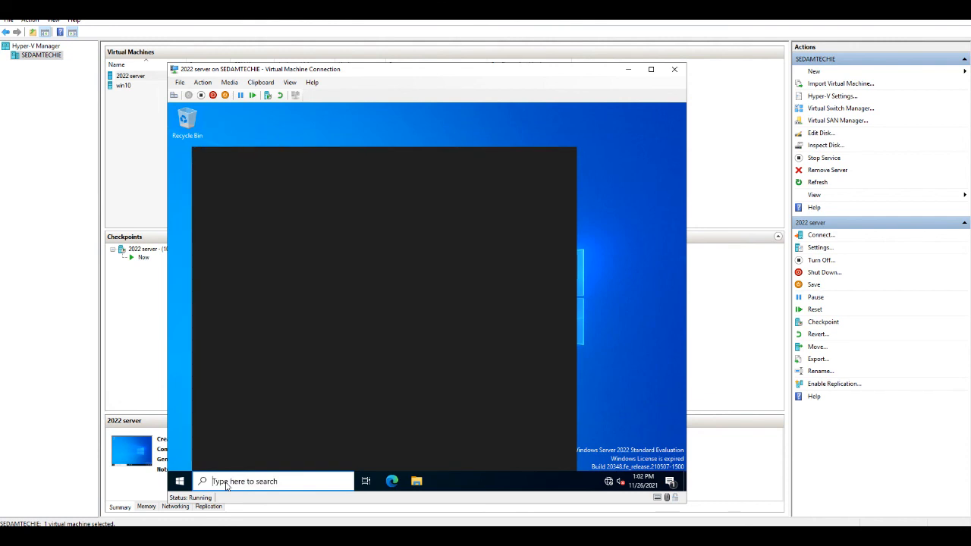
{"action": "type", "text": "\\"}
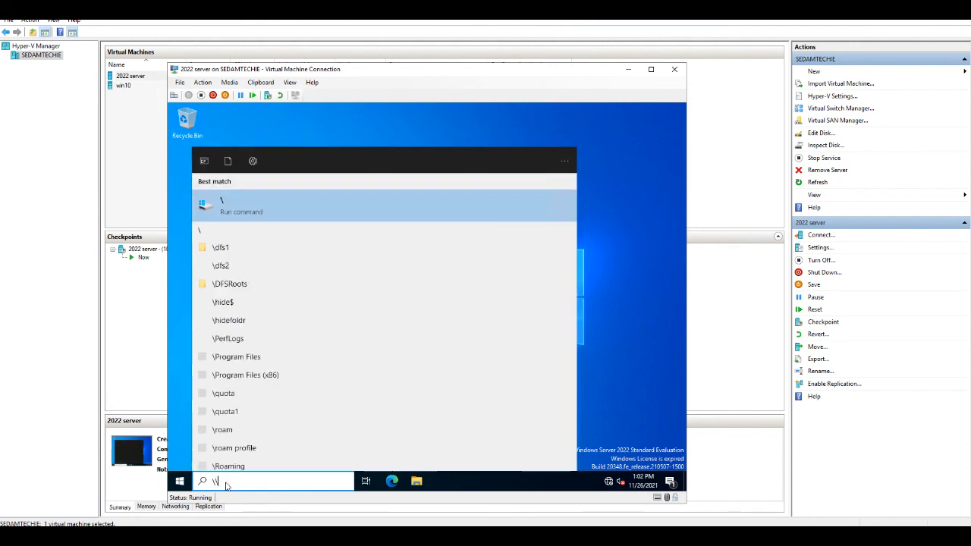
{"action": "type", "text": "\\"}
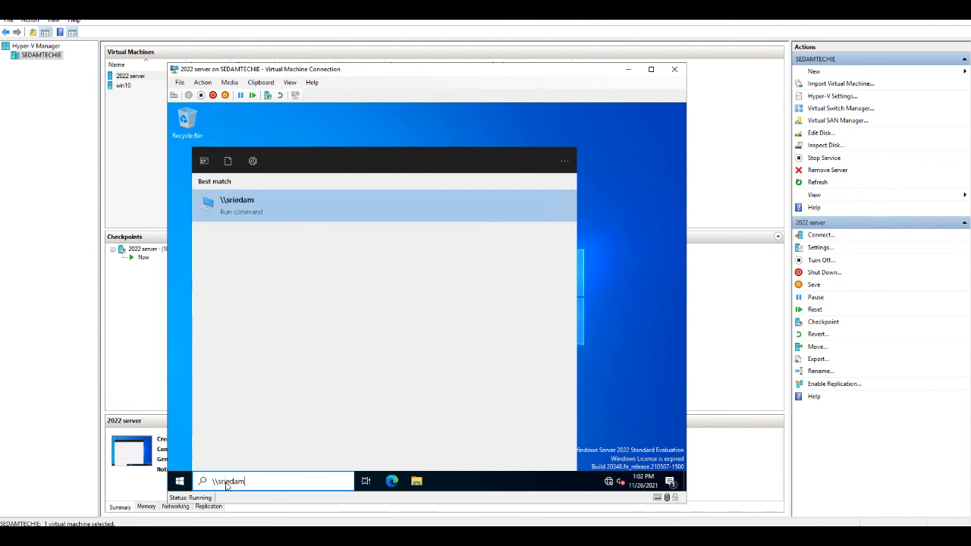
{"action": "type", "text": "com\\"}
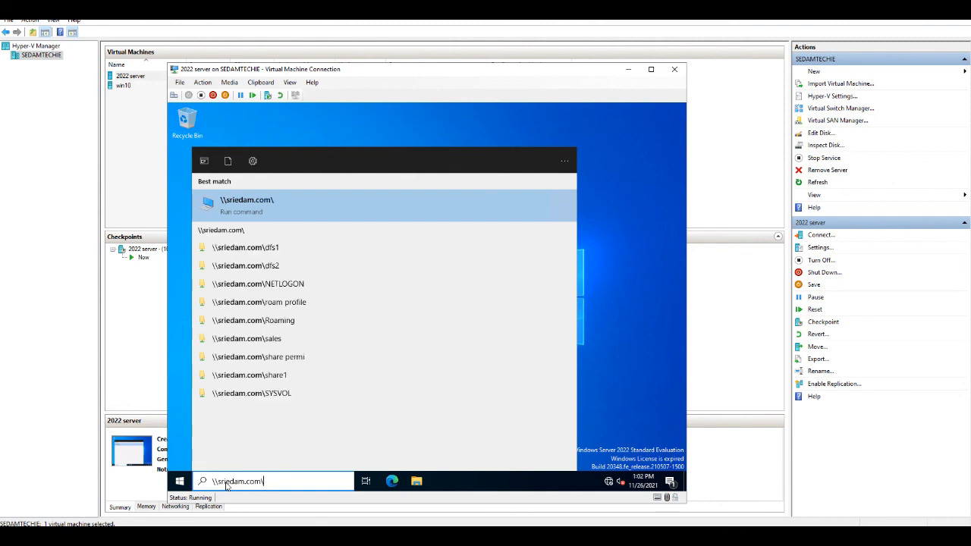
{"action": "key", "text": "Return"}
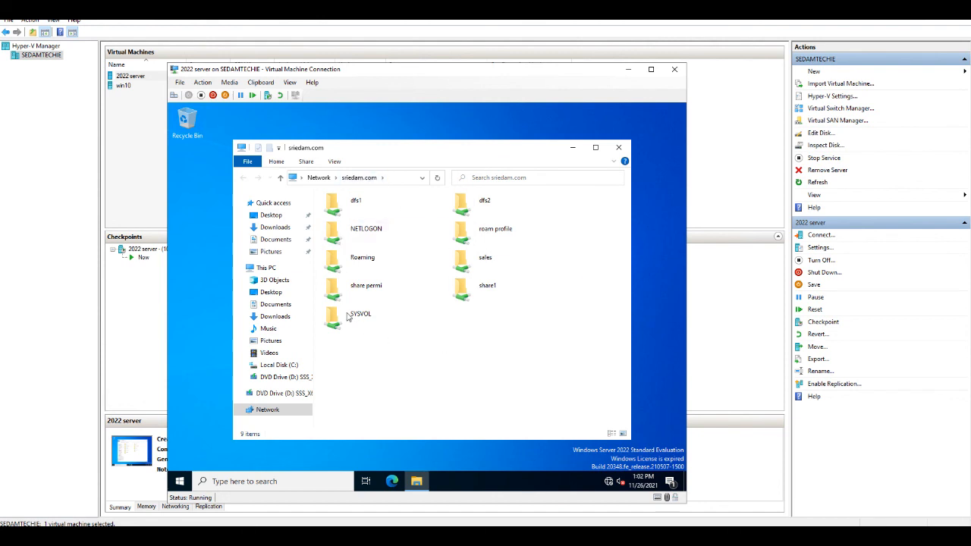
{"action": "left_click", "coordinate": [374, 213]}
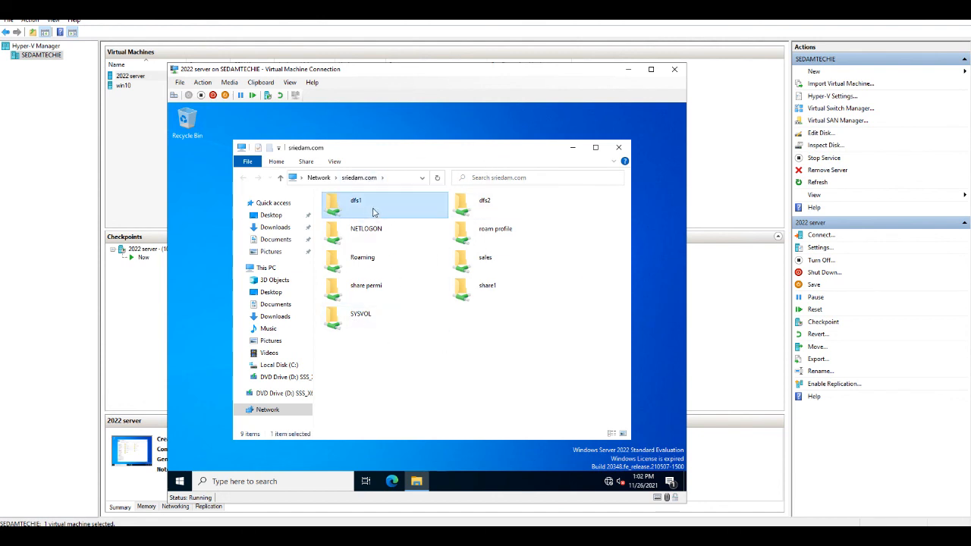
{"action": "left_click", "coordinate": [471, 212]}
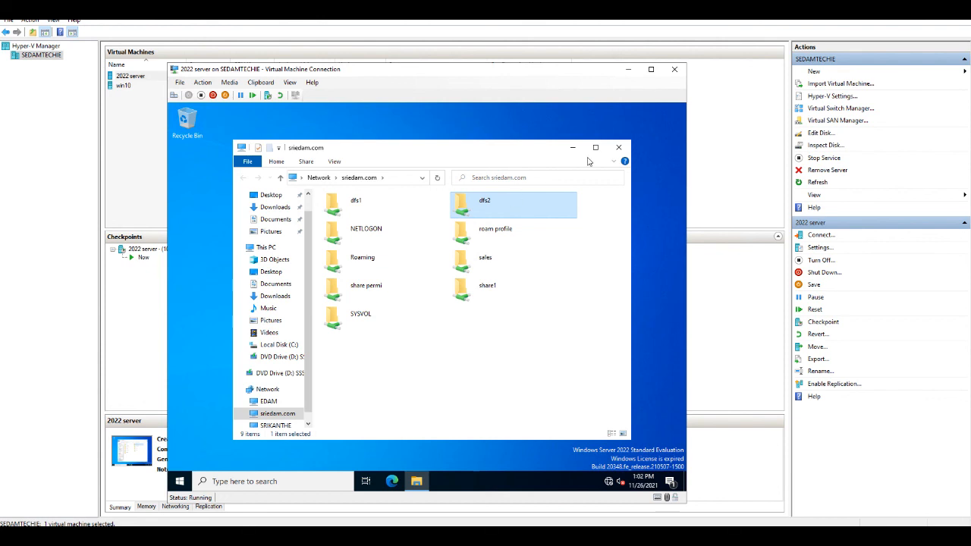
{"action": "left_click", "coordinate": [619, 148]}
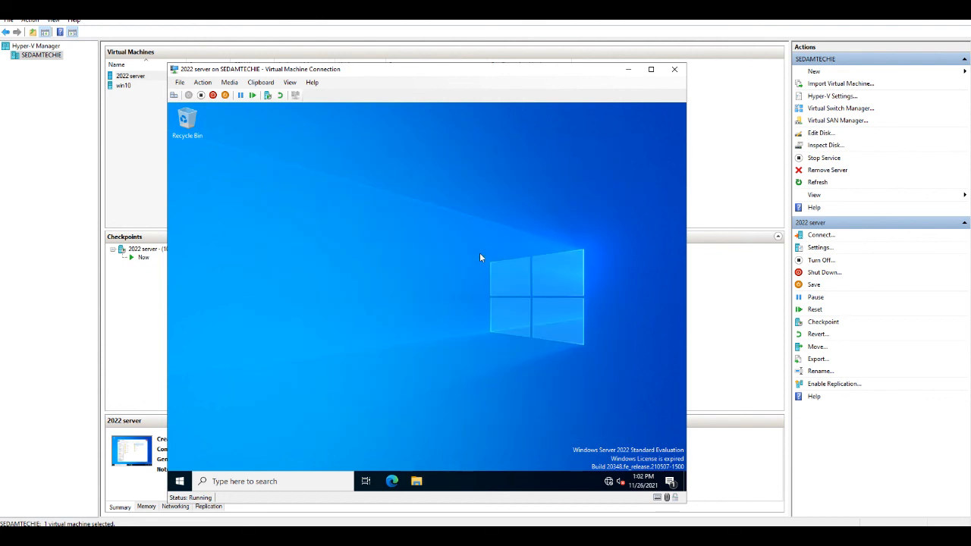